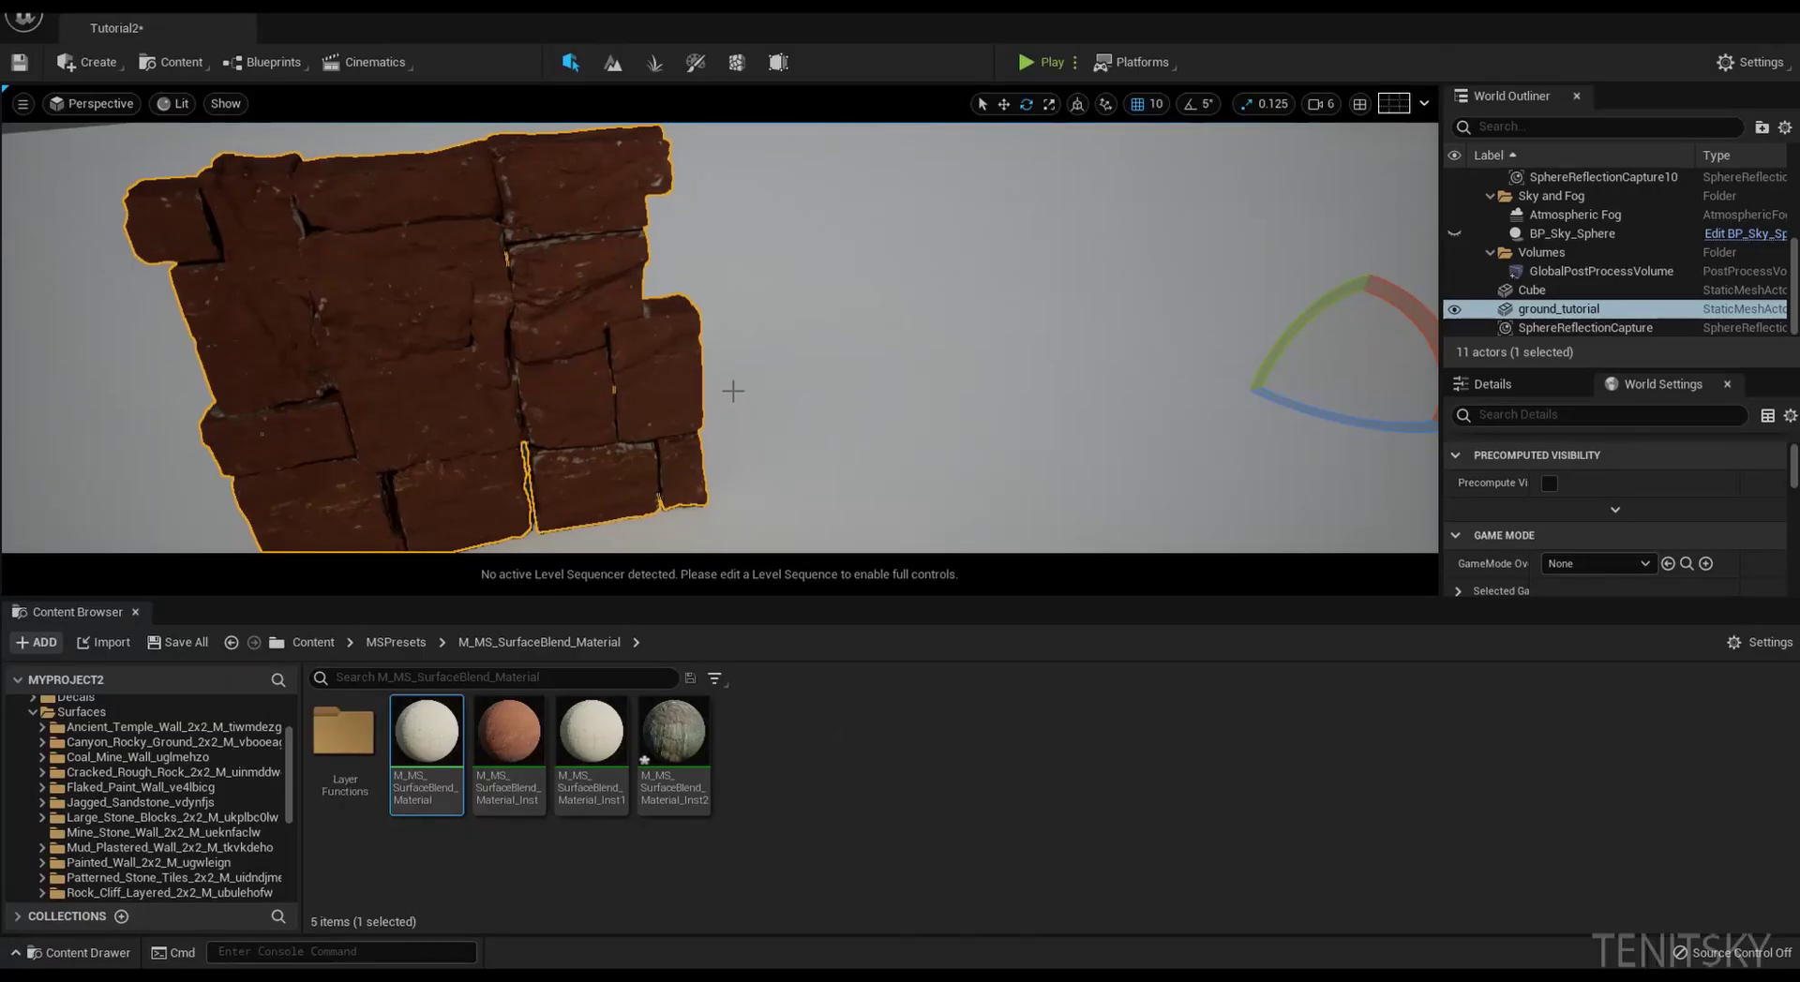
- Open the M_MS_SurfaceBlend_Material graph and examine its blend groups and the base, middle and top layer texture functions
{"action": "mouse_move", "coordinate": [731, 390]}
{"action": "right_mouse_down"}
{"action": "mouse_move", "coordinate": [768, 441]}
{"action": "mouse_move", "coordinate": [740, 390]}
{"action": "right_mouse_up"}
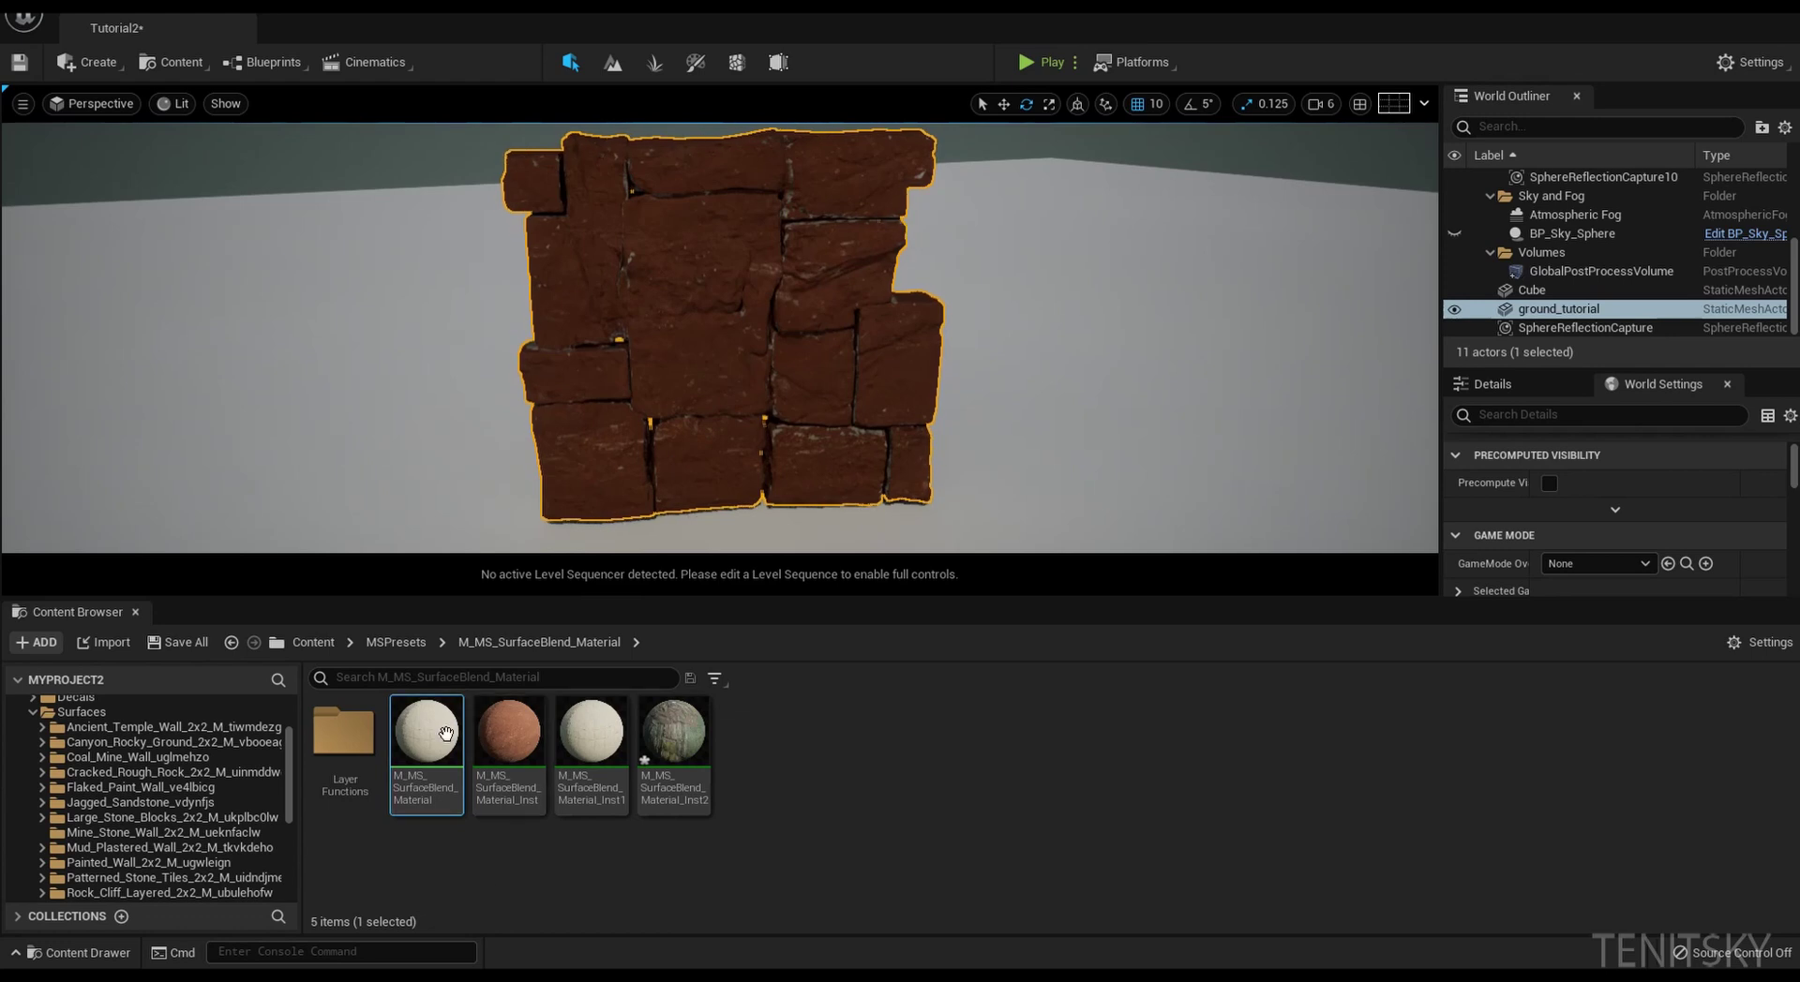
{"action": "scroll", "coordinate": [163, 802], "scroll_direction": "down", "scroll_amount": 5}
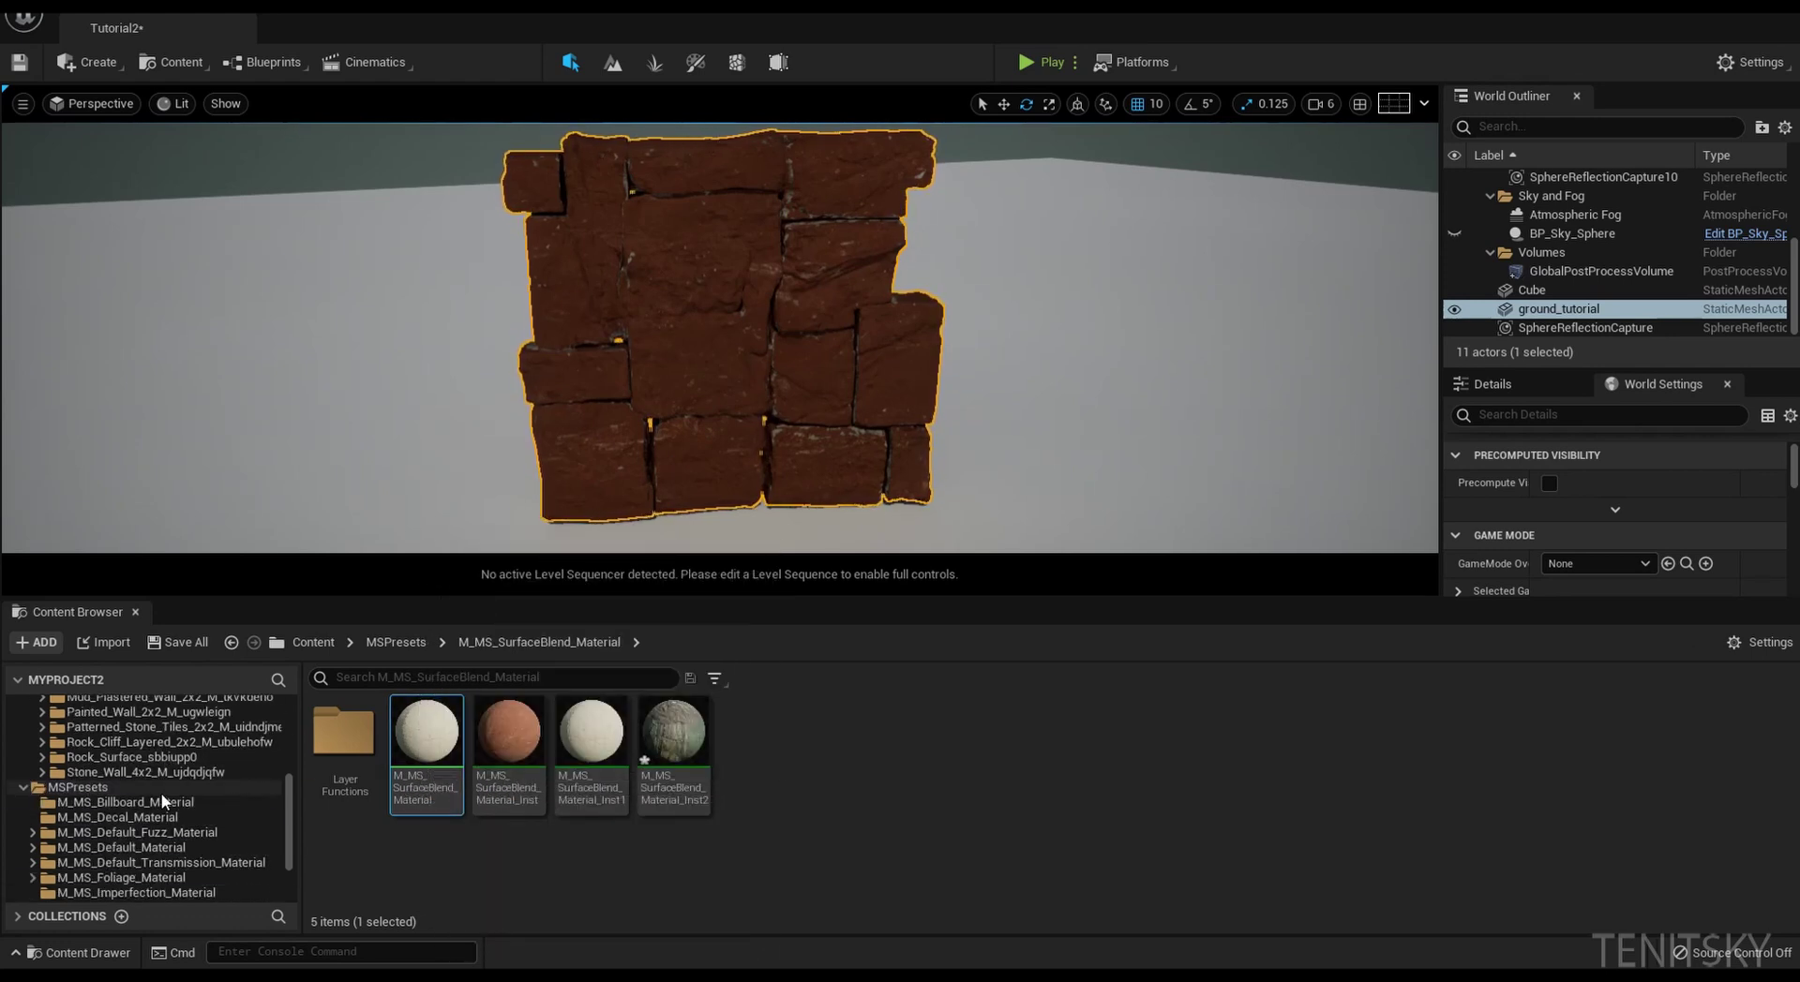
{"action": "scroll", "coordinate": [162, 802], "scroll_direction": "down", "scroll_amount": 2}
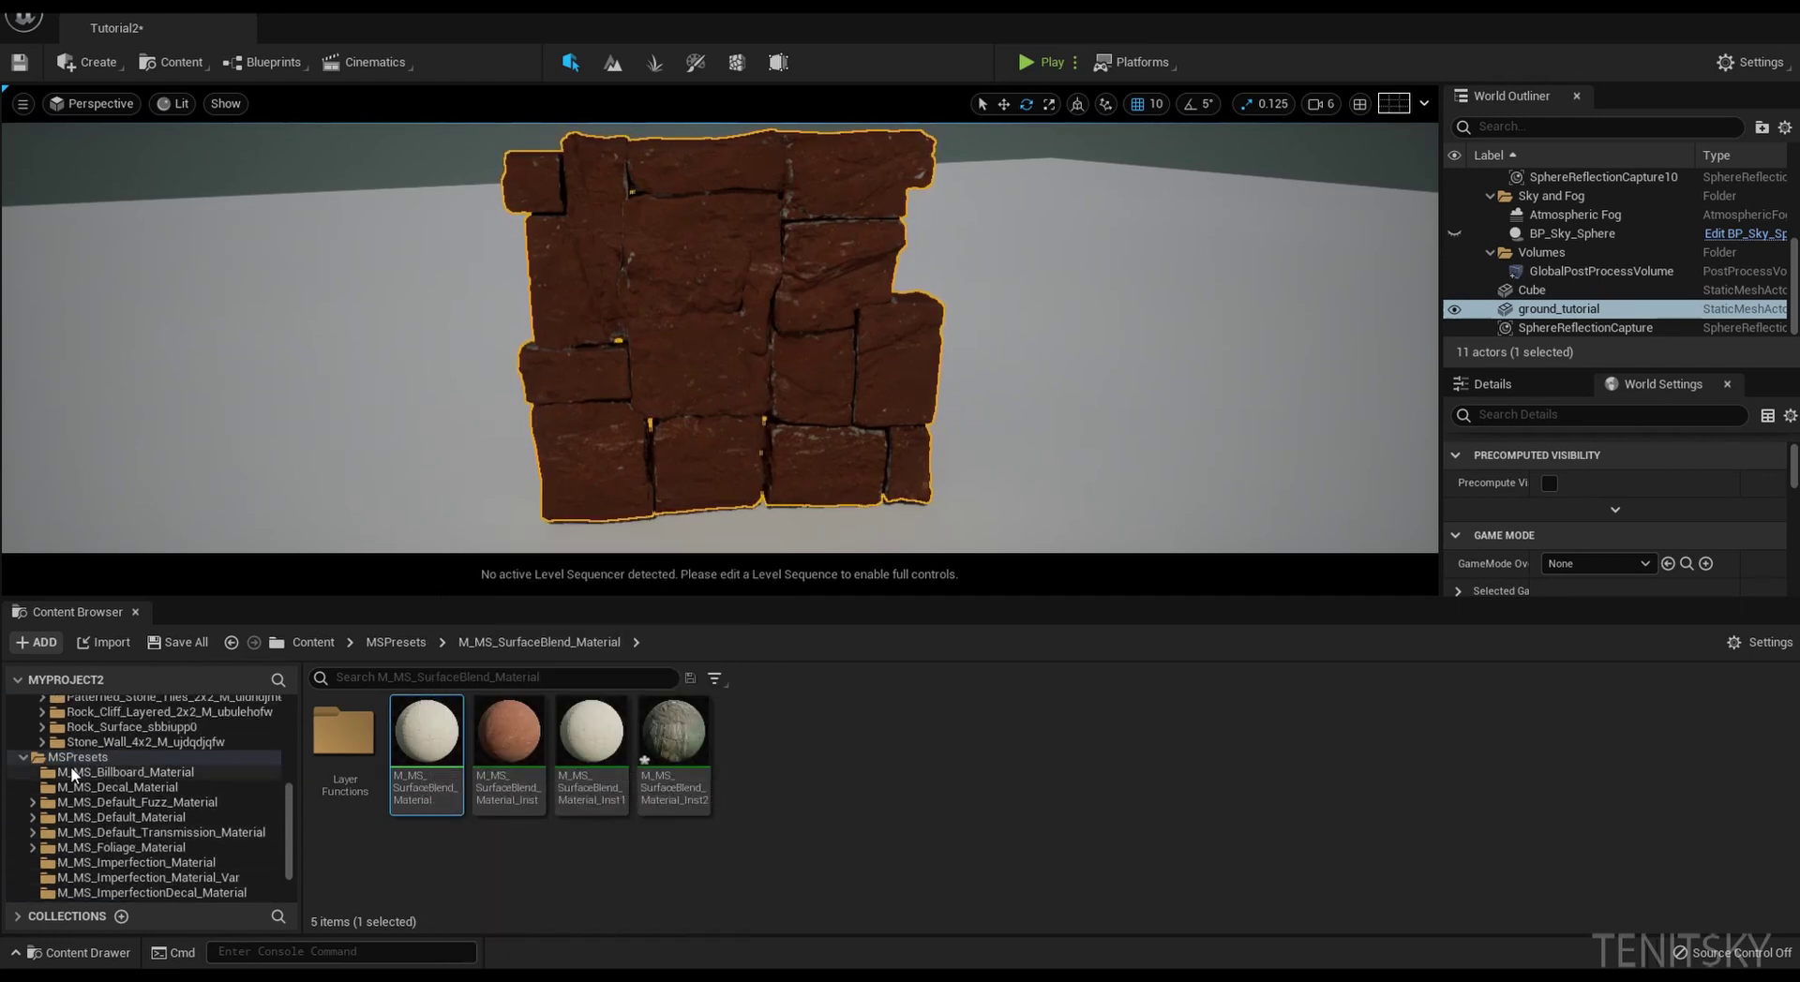
{"action": "double_click", "coordinate": [436, 733]}
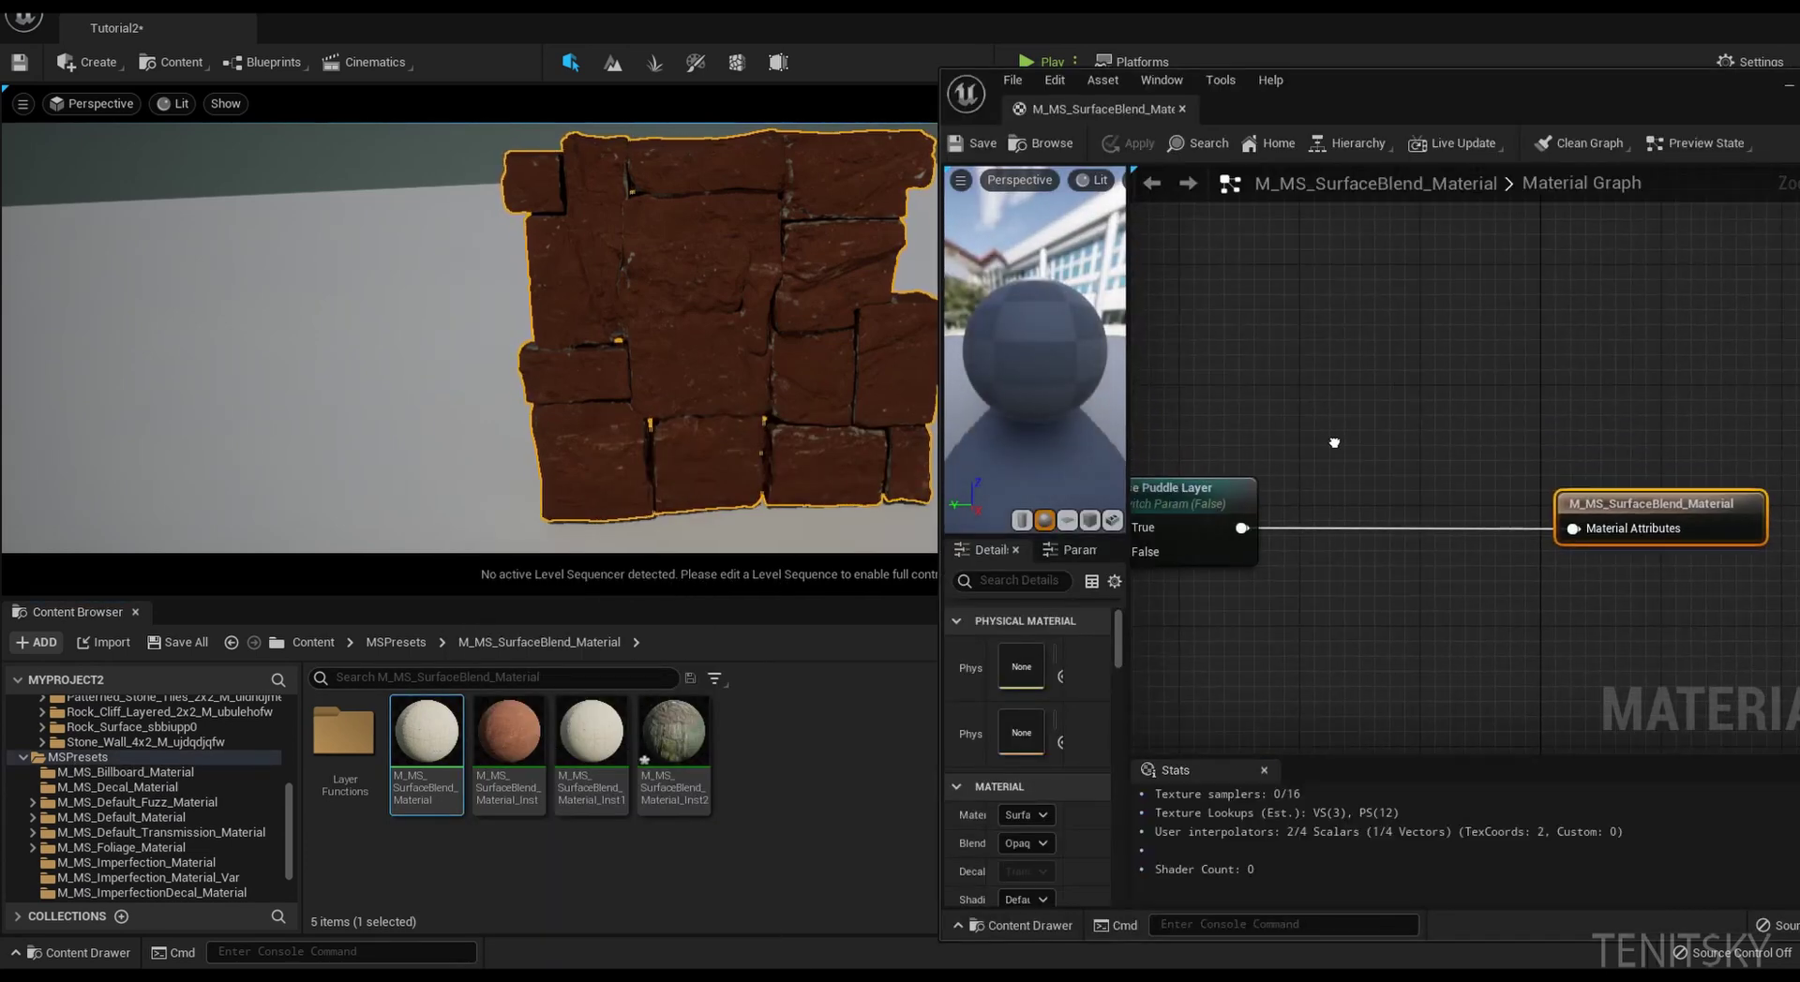
{"action": "right_click_drag", "start_coordinate": [1334, 443], "coordinate": [1511, 458]}
{"action": "scroll", "coordinate": [1510, 457], "scroll_direction": "down", "scroll_amount": 8}
{"action": "right_click_drag", "start_coordinate": [1276, 390], "coordinate": [1461, 407]}
{"action": "scroll", "coordinate": [1460, 407], "scroll_direction": "down", "scroll_amount": 2}
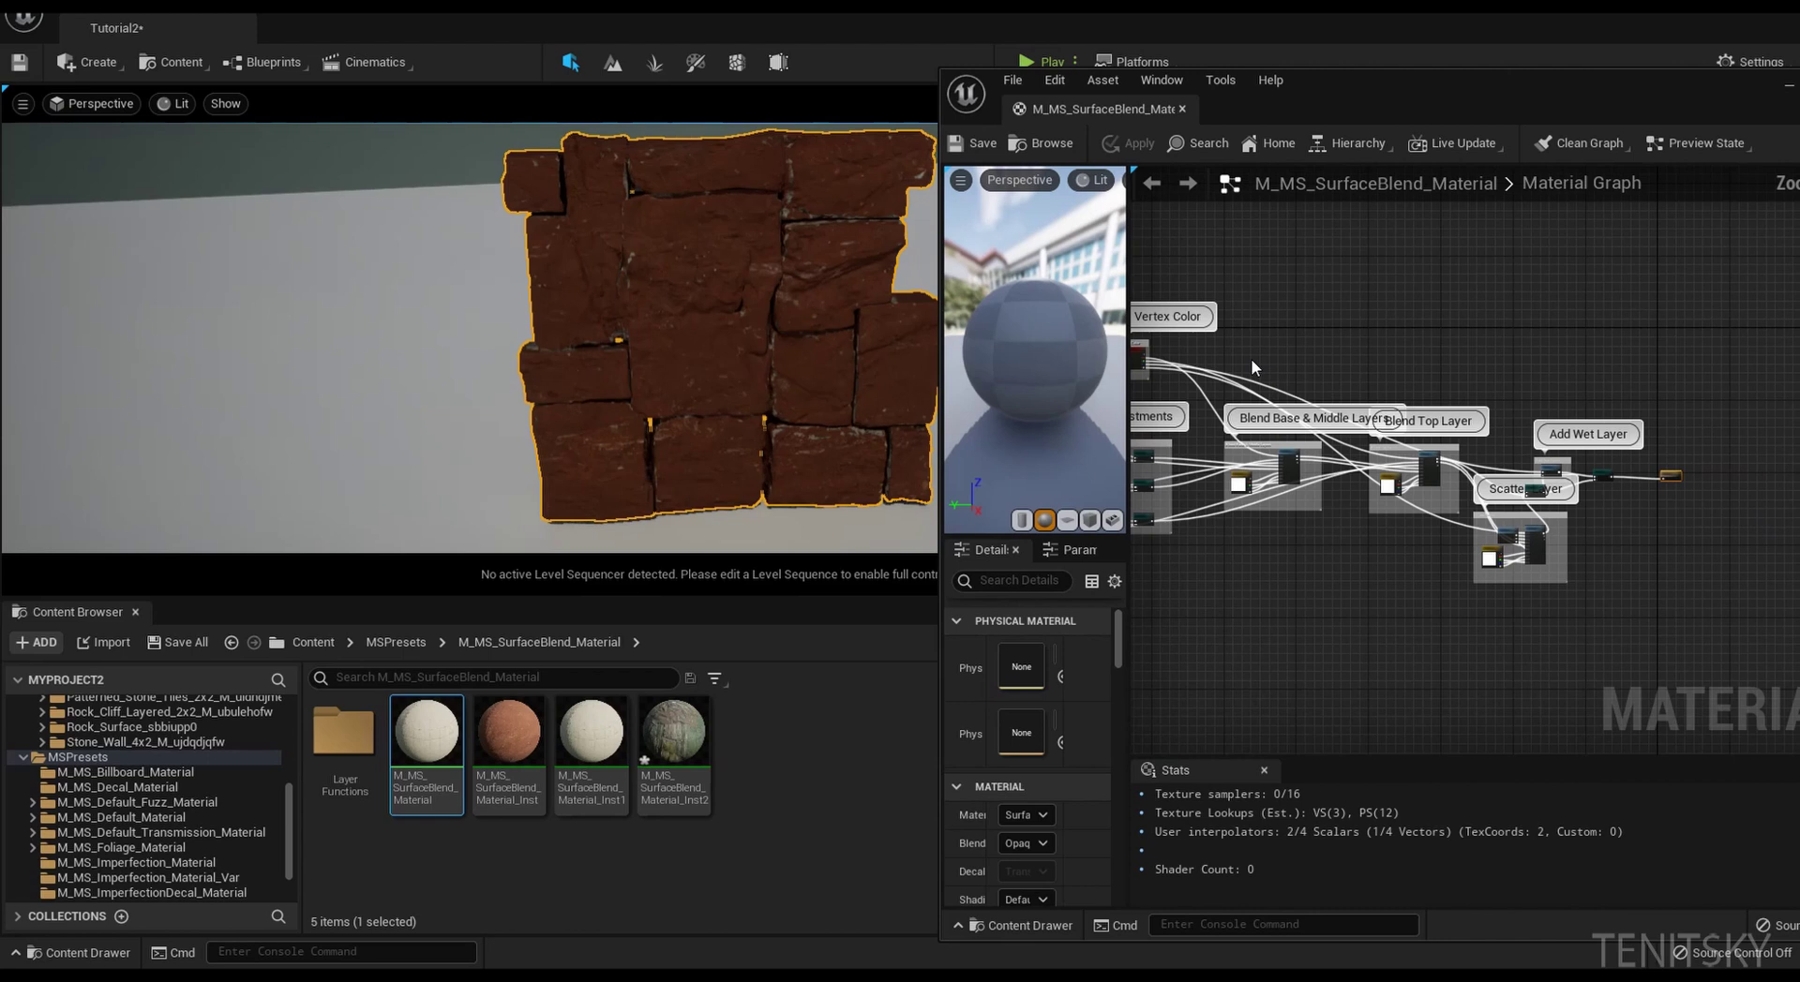
{"action": "right_click_drag", "start_coordinate": [1250, 358], "coordinate": [1455, 326]}
{"action": "right_click_drag", "start_coordinate": [1217, 354], "coordinate": [1342, 313]}
{"action": "scroll", "coordinate": [1299, 432], "scroll_direction": "up", "scroll_amount": 4}
{"action": "right_click_drag", "start_coordinate": [1371, 440], "coordinate": [1408, 366]}
{"action": "right_click_drag", "start_coordinate": [1452, 426], "coordinate": [1454, 364]}
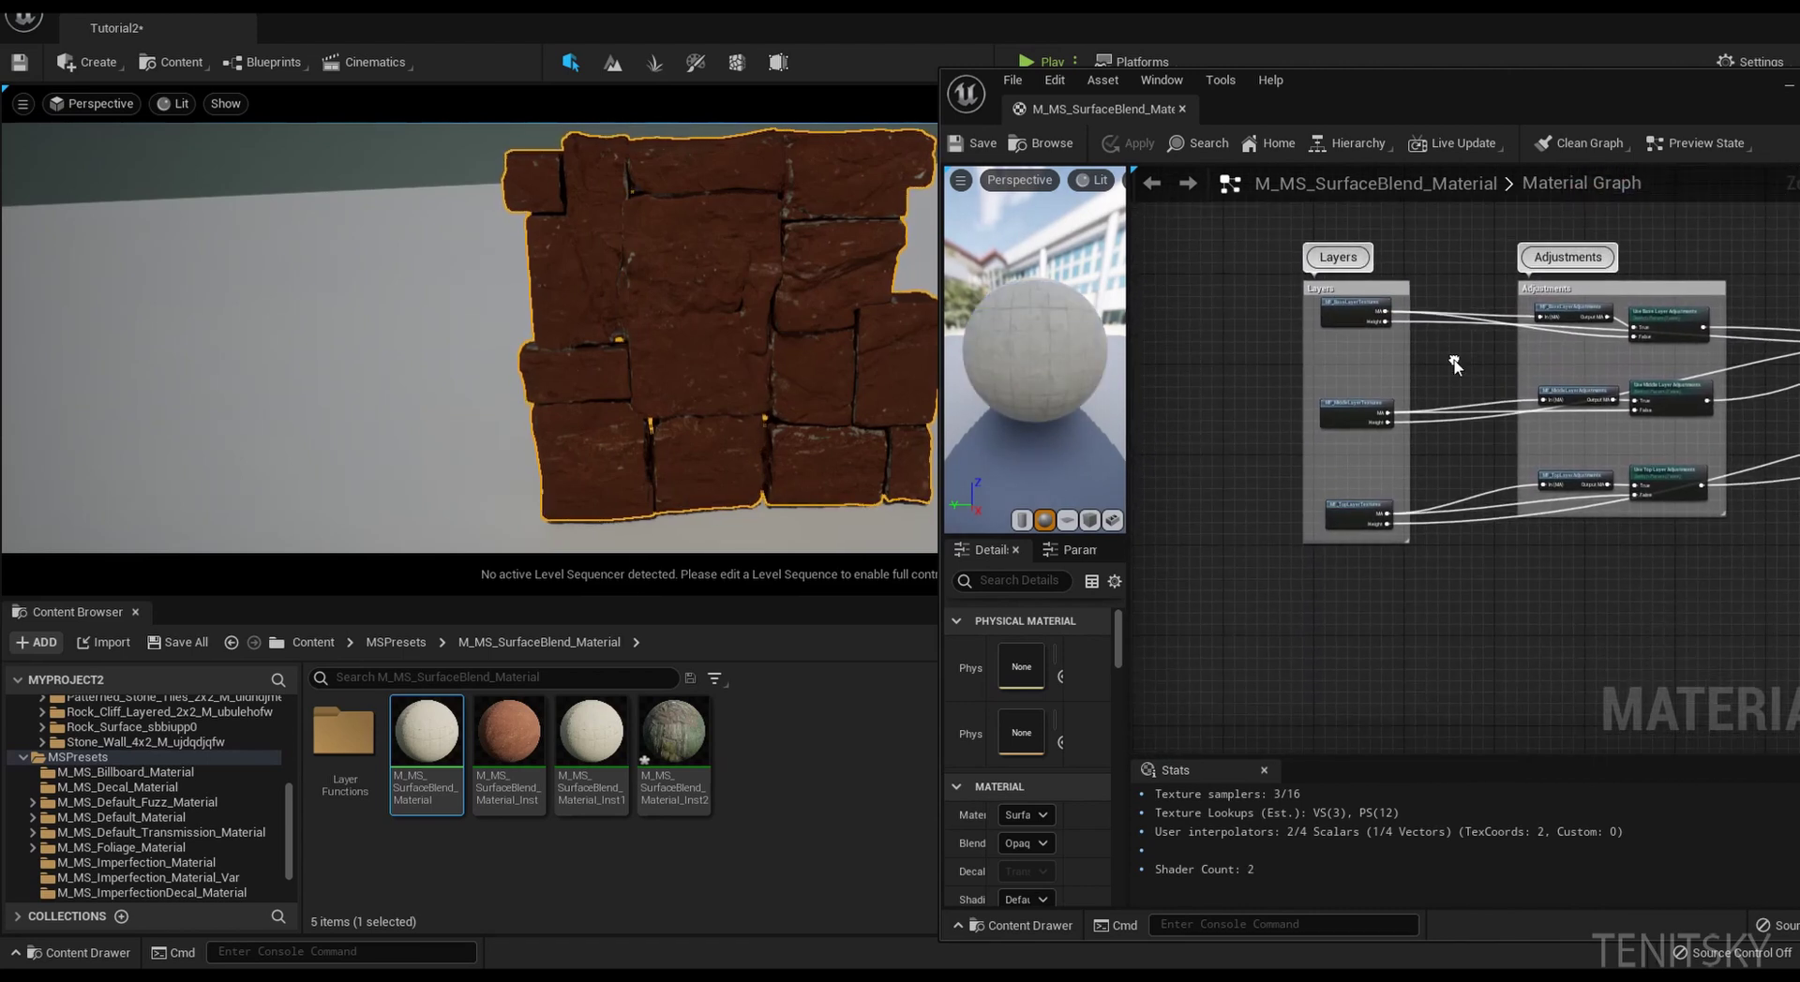
{"action": "scroll", "coordinate": [1449, 370], "scroll_direction": "up", "scroll_amount": 4}
{"action": "right_click_drag", "start_coordinate": [1422, 468], "coordinate": [1484, 468]}
{"action": "scroll", "coordinate": [1449, 373], "scroll_direction": "down", "scroll_amount": 1}
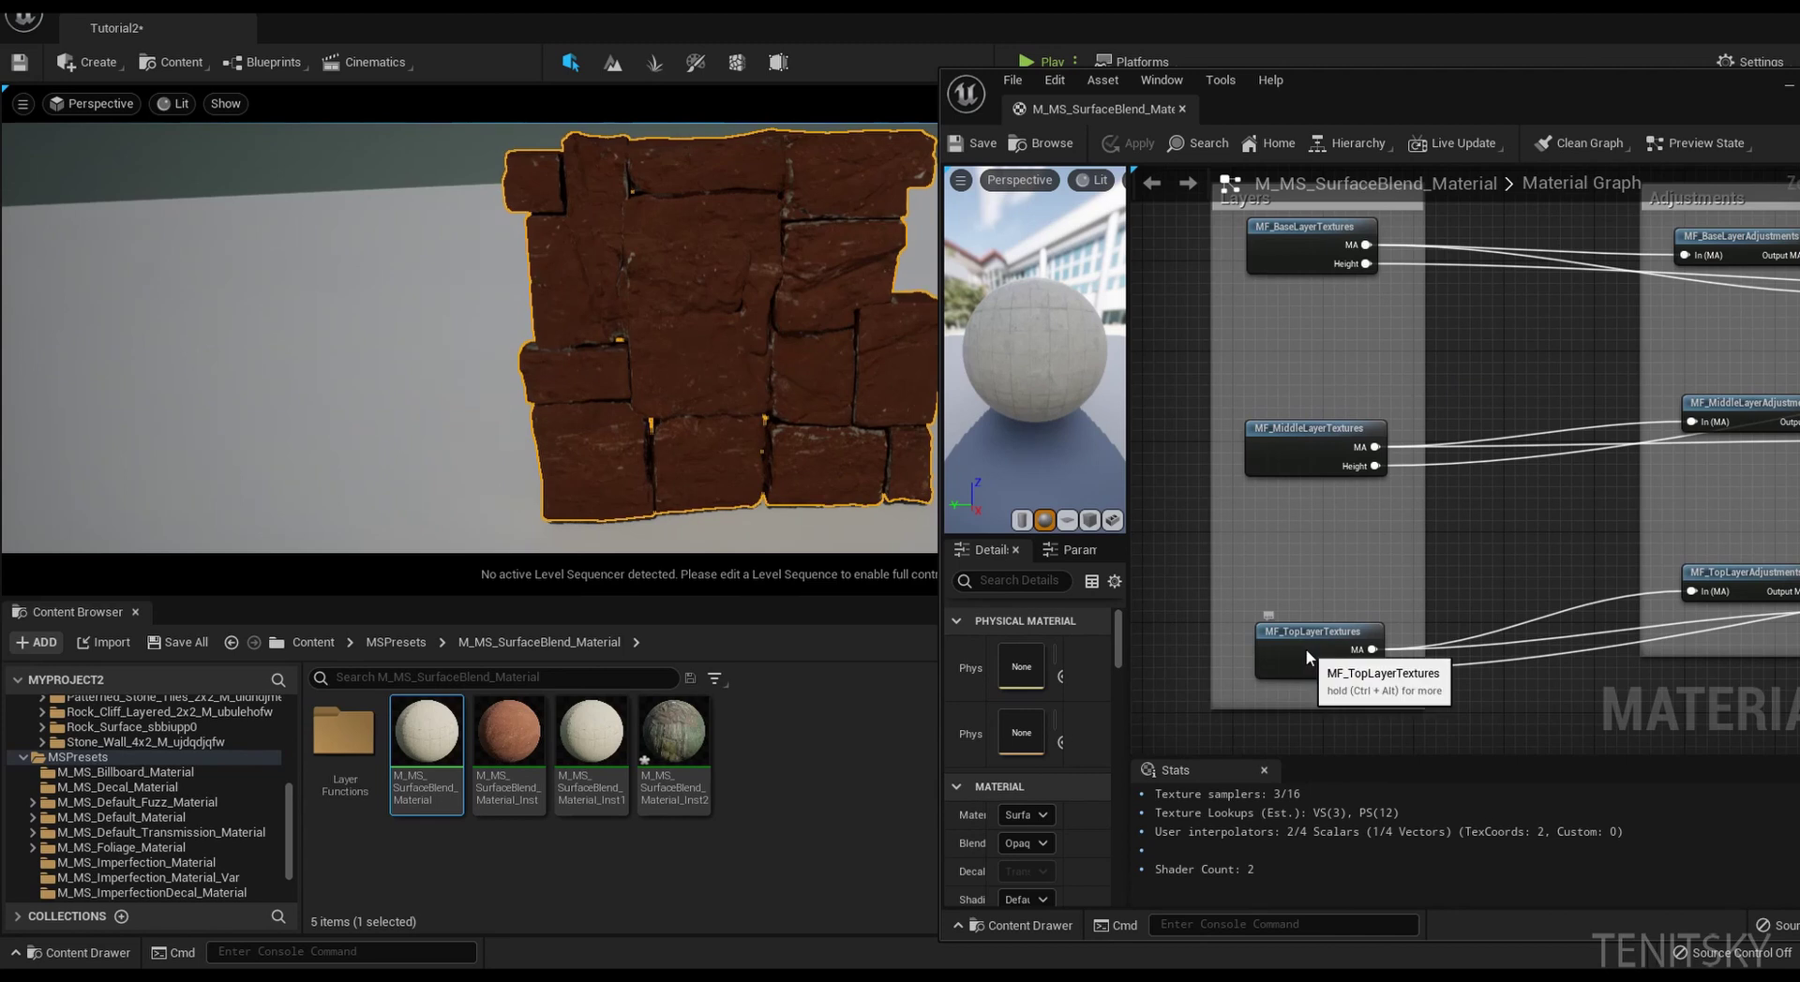
- Open the MF_TopLayerTextures function and select the node network above the Tiling/Offset/Rotation group
{"action": "double_click", "coordinate": [1335, 631]}
{"action": "scroll", "coordinate": [1434, 452], "scroll_direction": "down", "scroll_amount": 8}
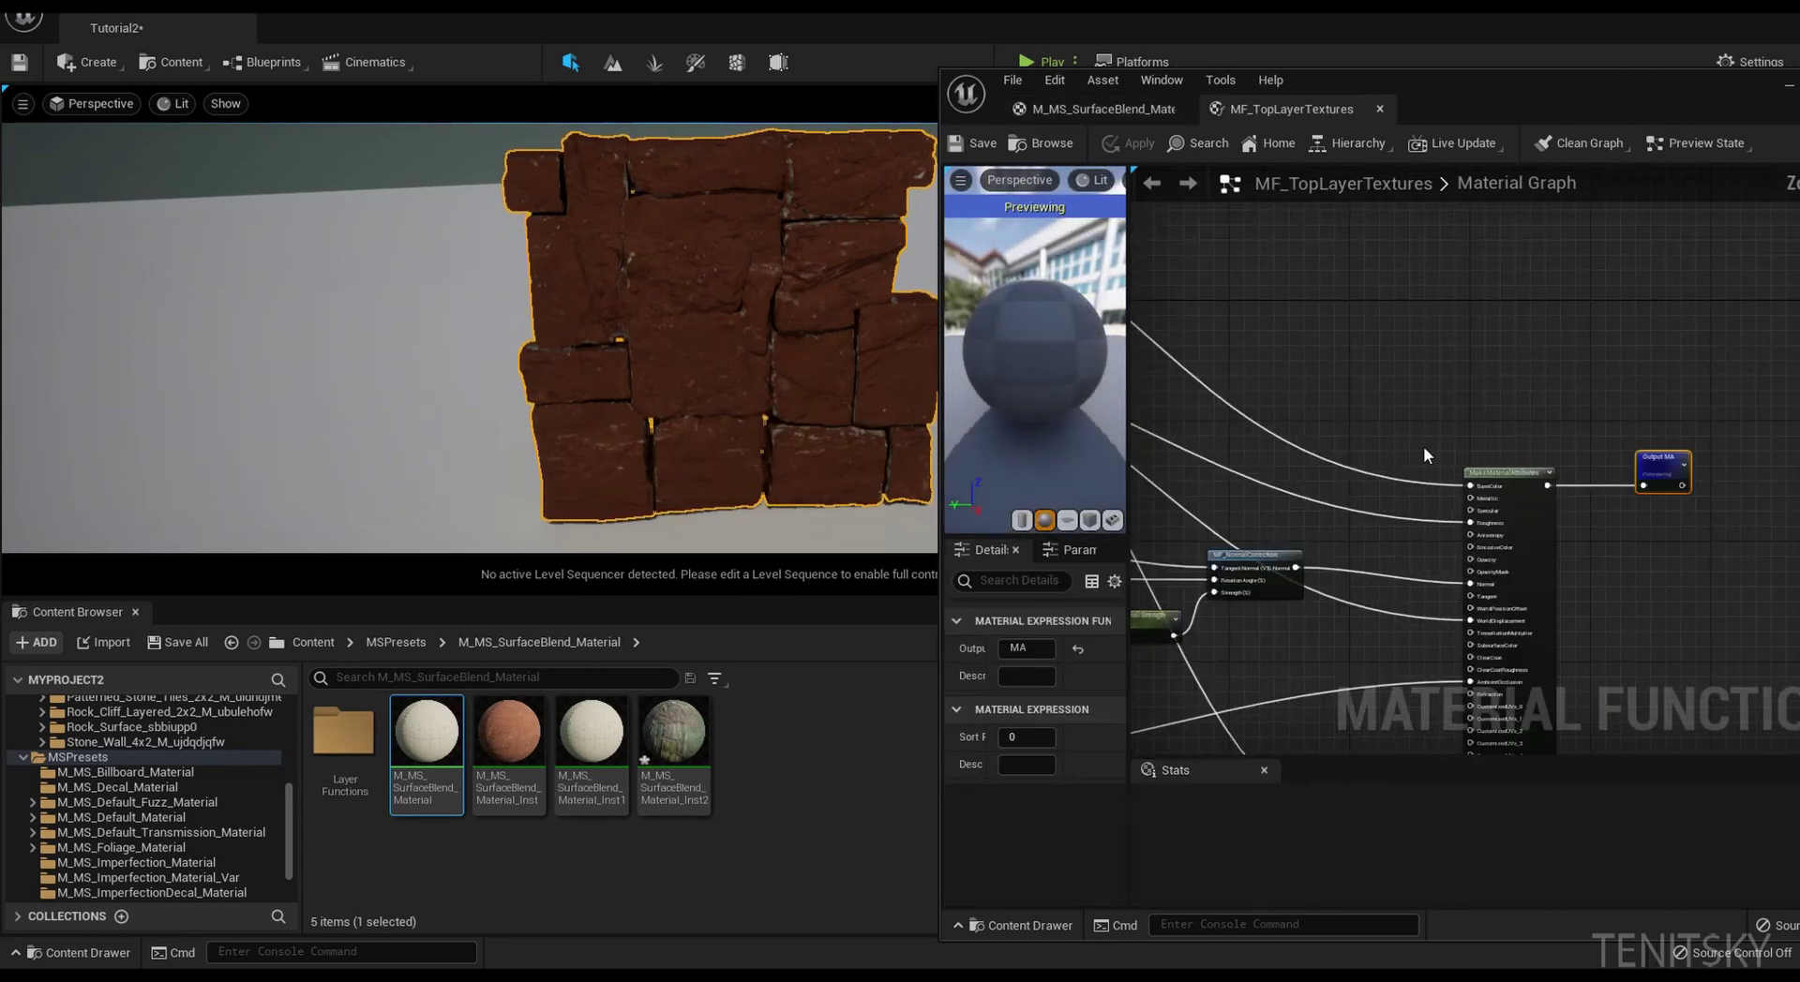
{"action": "right_click_drag", "start_coordinate": [1306, 394], "coordinate": [1742, 484]}
{"action": "right_click_drag", "start_coordinate": [1338, 428], "coordinate": [1497, 478]}
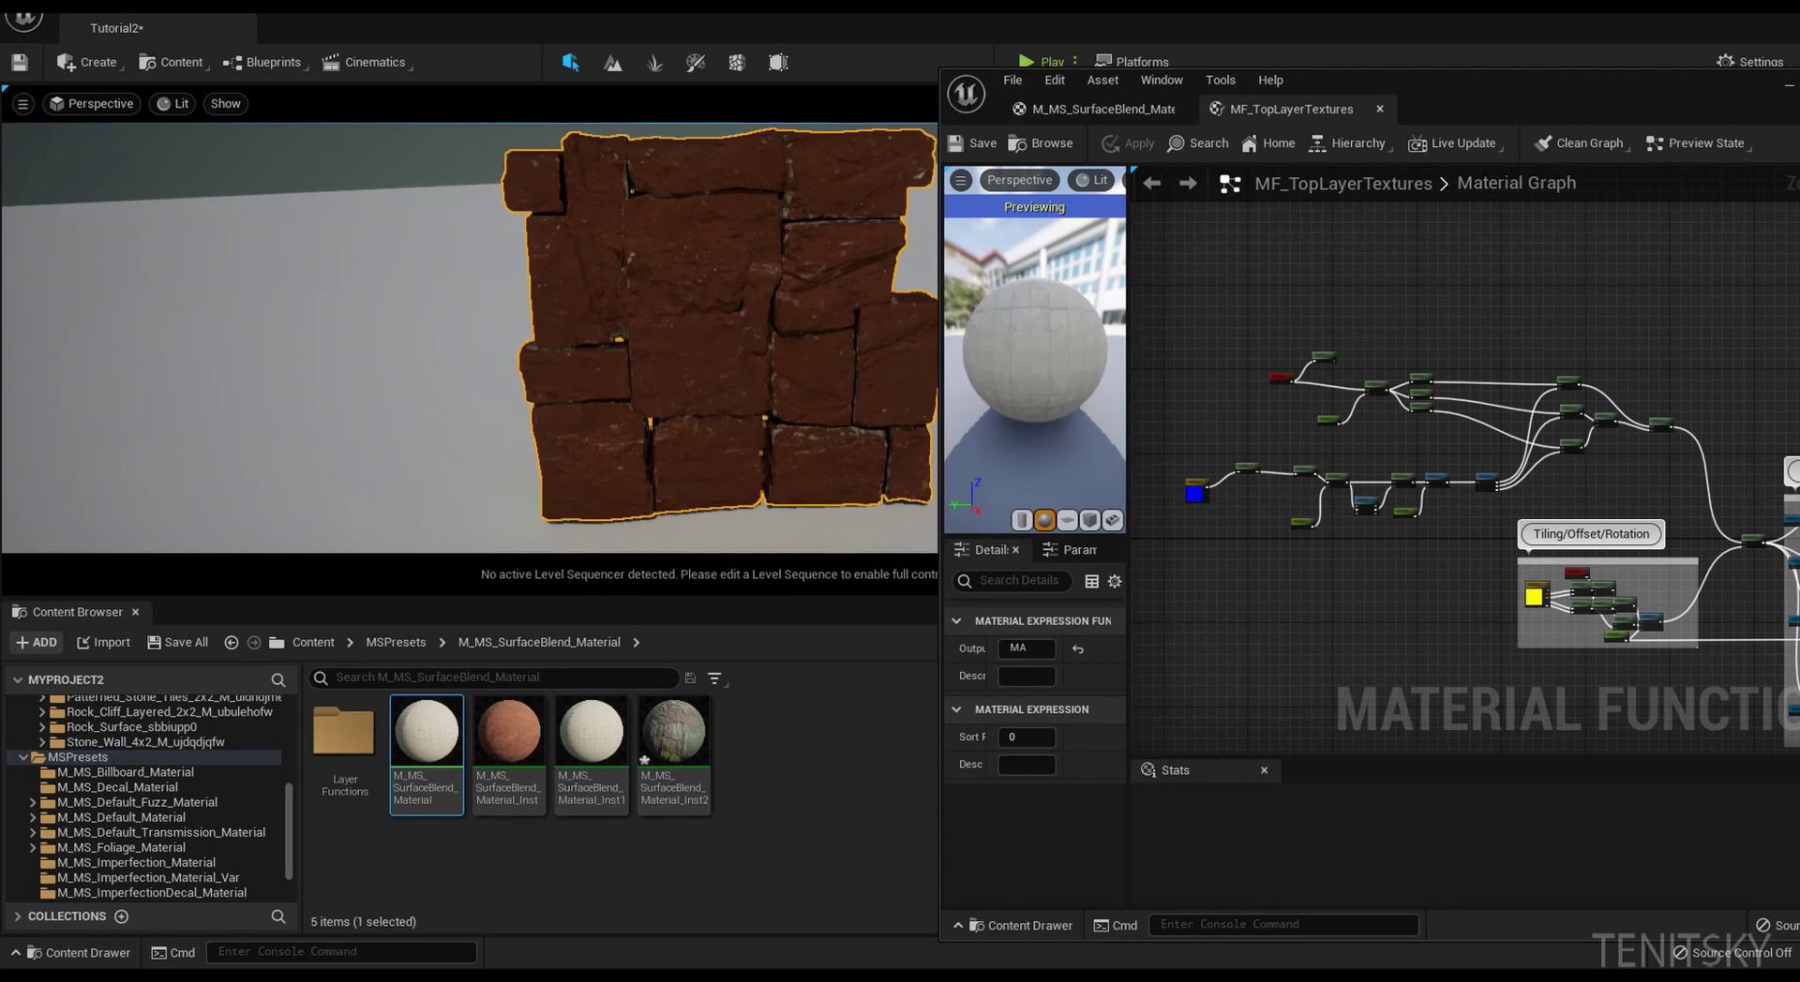
{"action": "right_click_drag", "start_coordinate": [1464, 290], "coordinate": [1438, 282]}
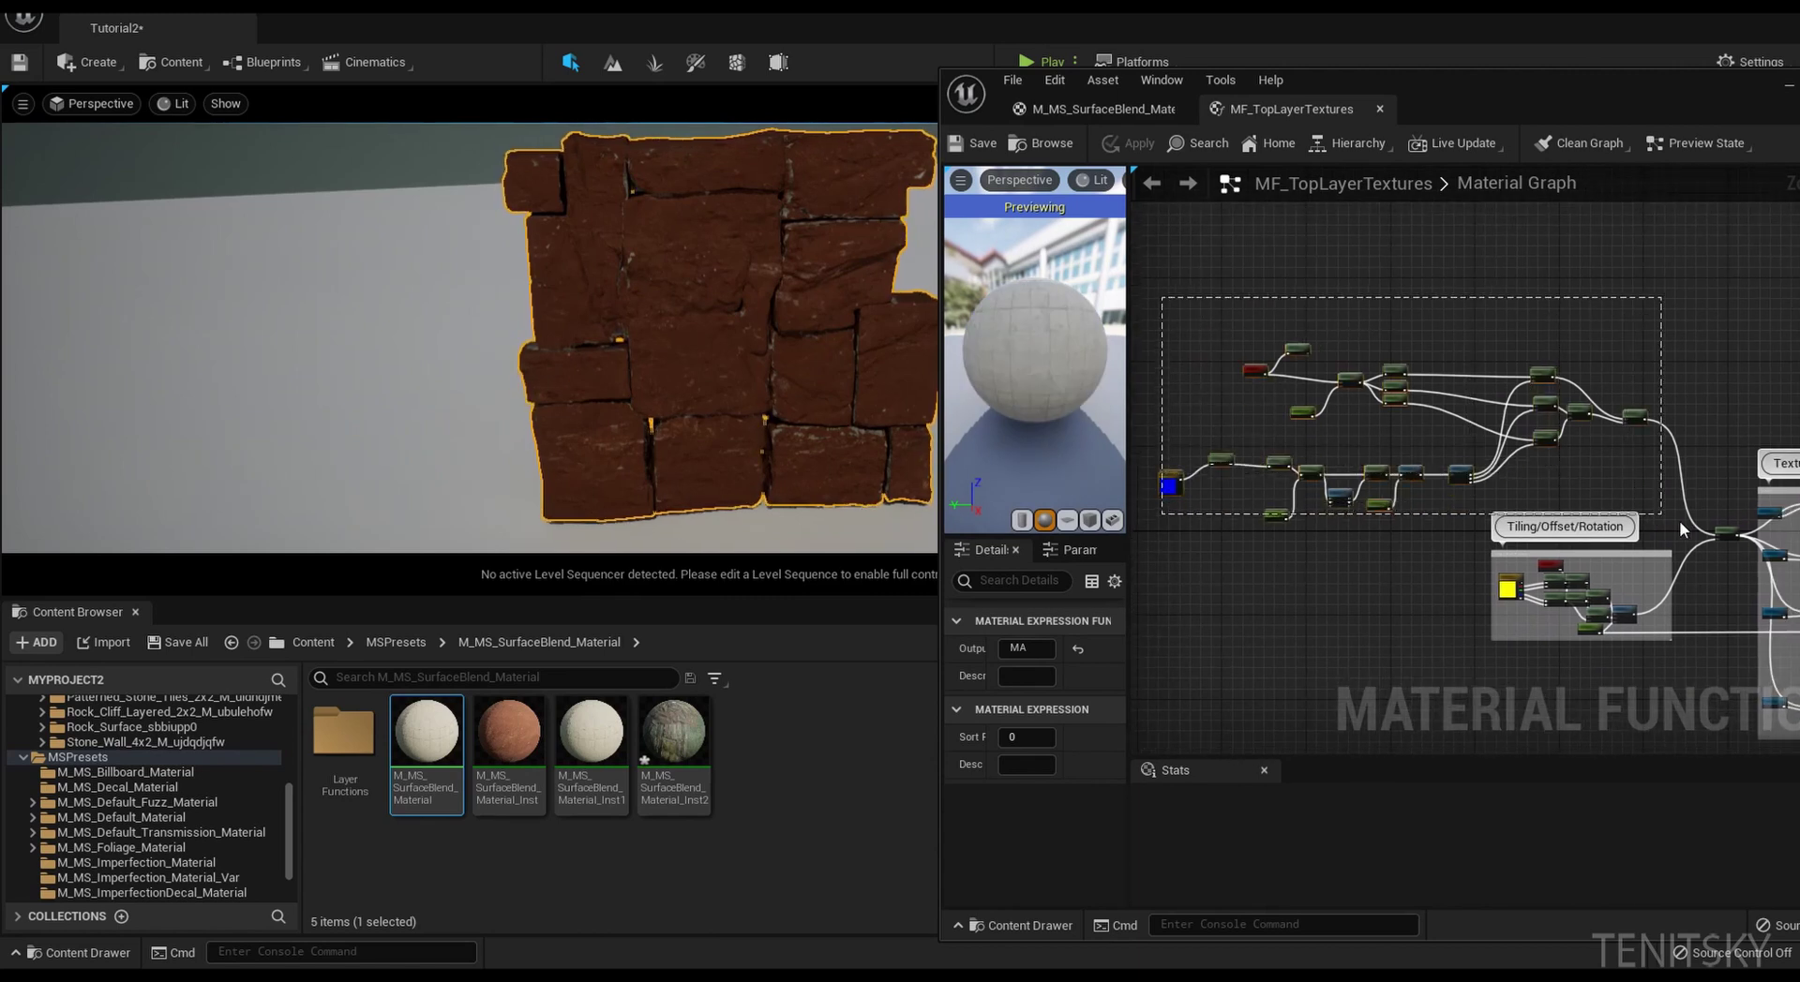
{"action": "left_click_drag", "start_coordinate": [1640, 528], "coordinate": [1639, 521]}
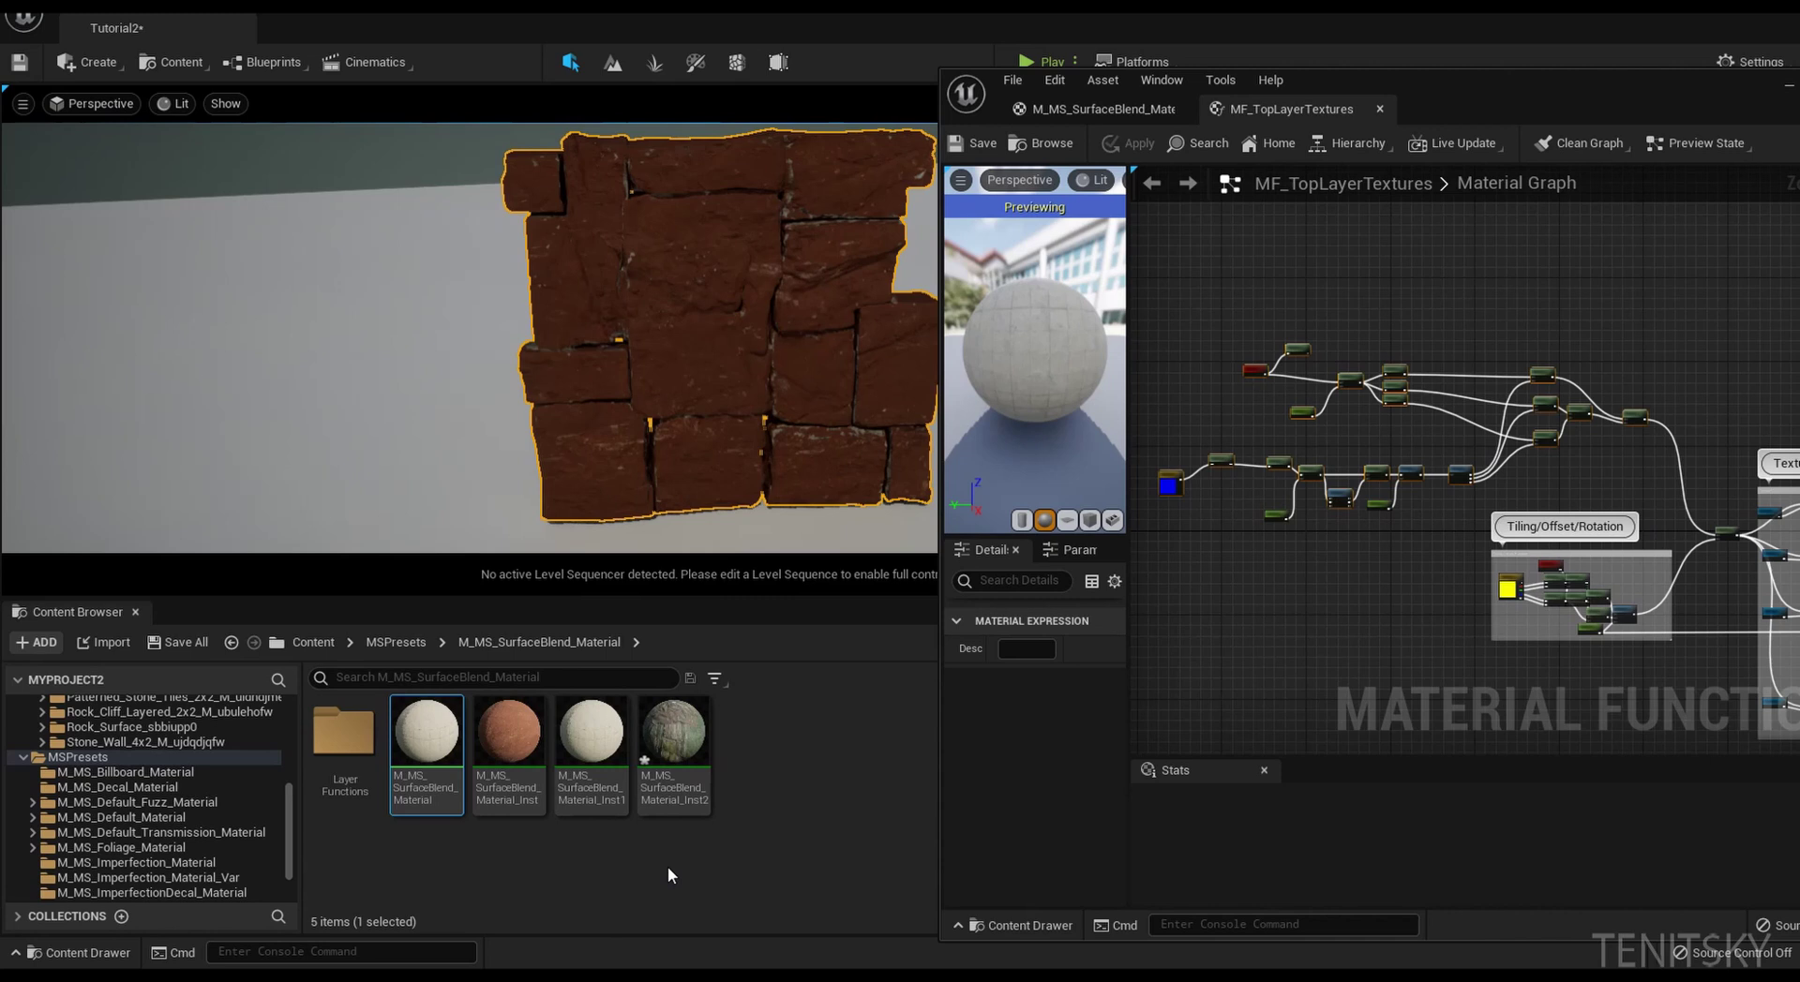
- Switch to the browser's Reddit post on cheap triplanar mapping, return to Unreal Editor and examine the matching nodes in MF_TopLayerTextures
{"action": "key", "text": "alt+Tab"}
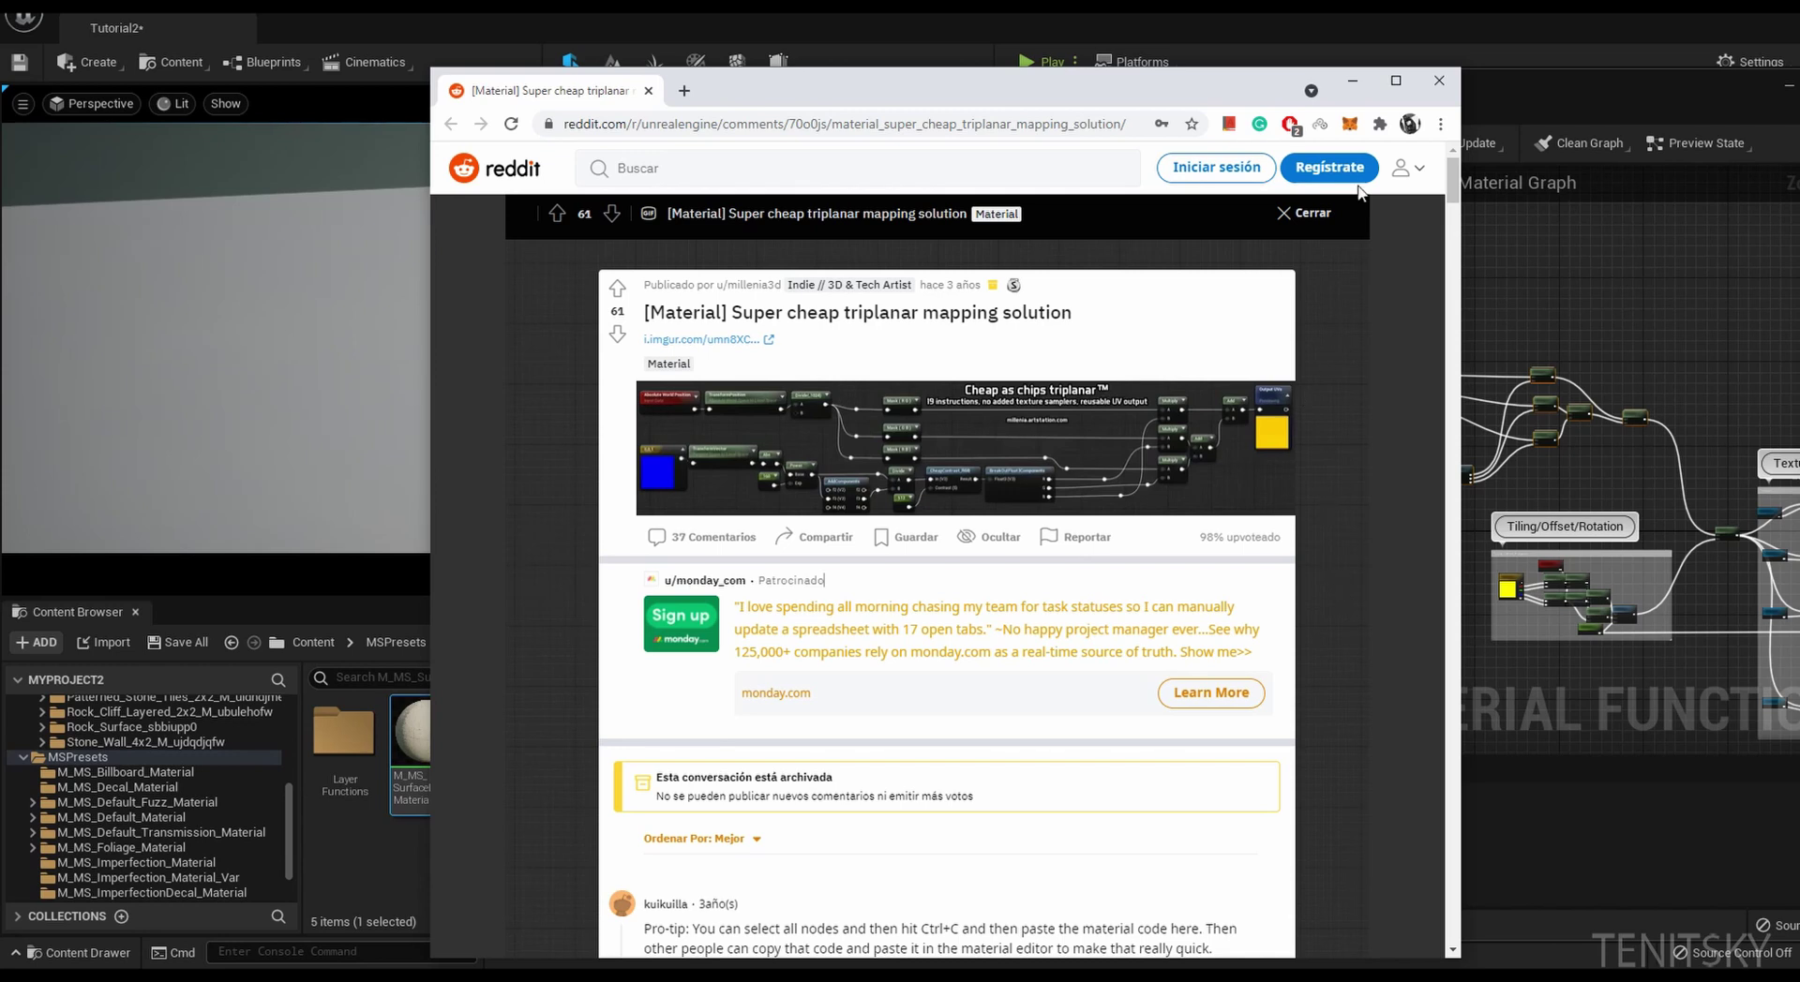
{"action": "left_click", "coordinate": [1353, 82]}
{"action": "right_click_drag", "start_coordinate": [1437, 412], "coordinate": [1534, 355]}
{"action": "right_click_drag", "start_coordinate": [1271, 428], "coordinate": [1436, 452]}
{"action": "scroll", "coordinate": [1436, 452], "scroll_direction": "up", "scroll_amount": 3}
{"action": "right_click_drag", "start_coordinate": [1513, 400], "coordinate": [1432, 433]}
{"action": "scroll", "coordinate": [1400, 436], "scroll_direction": "up", "scroll_amount": 3}
{"action": "scroll", "coordinate": [1515, 441], "scroll_direction": "down", "scroll_amount": 2}
{"action": "scroll", "coordinate": [1431, 431], "scroll_direction": "down", "scroll_amount": 2}
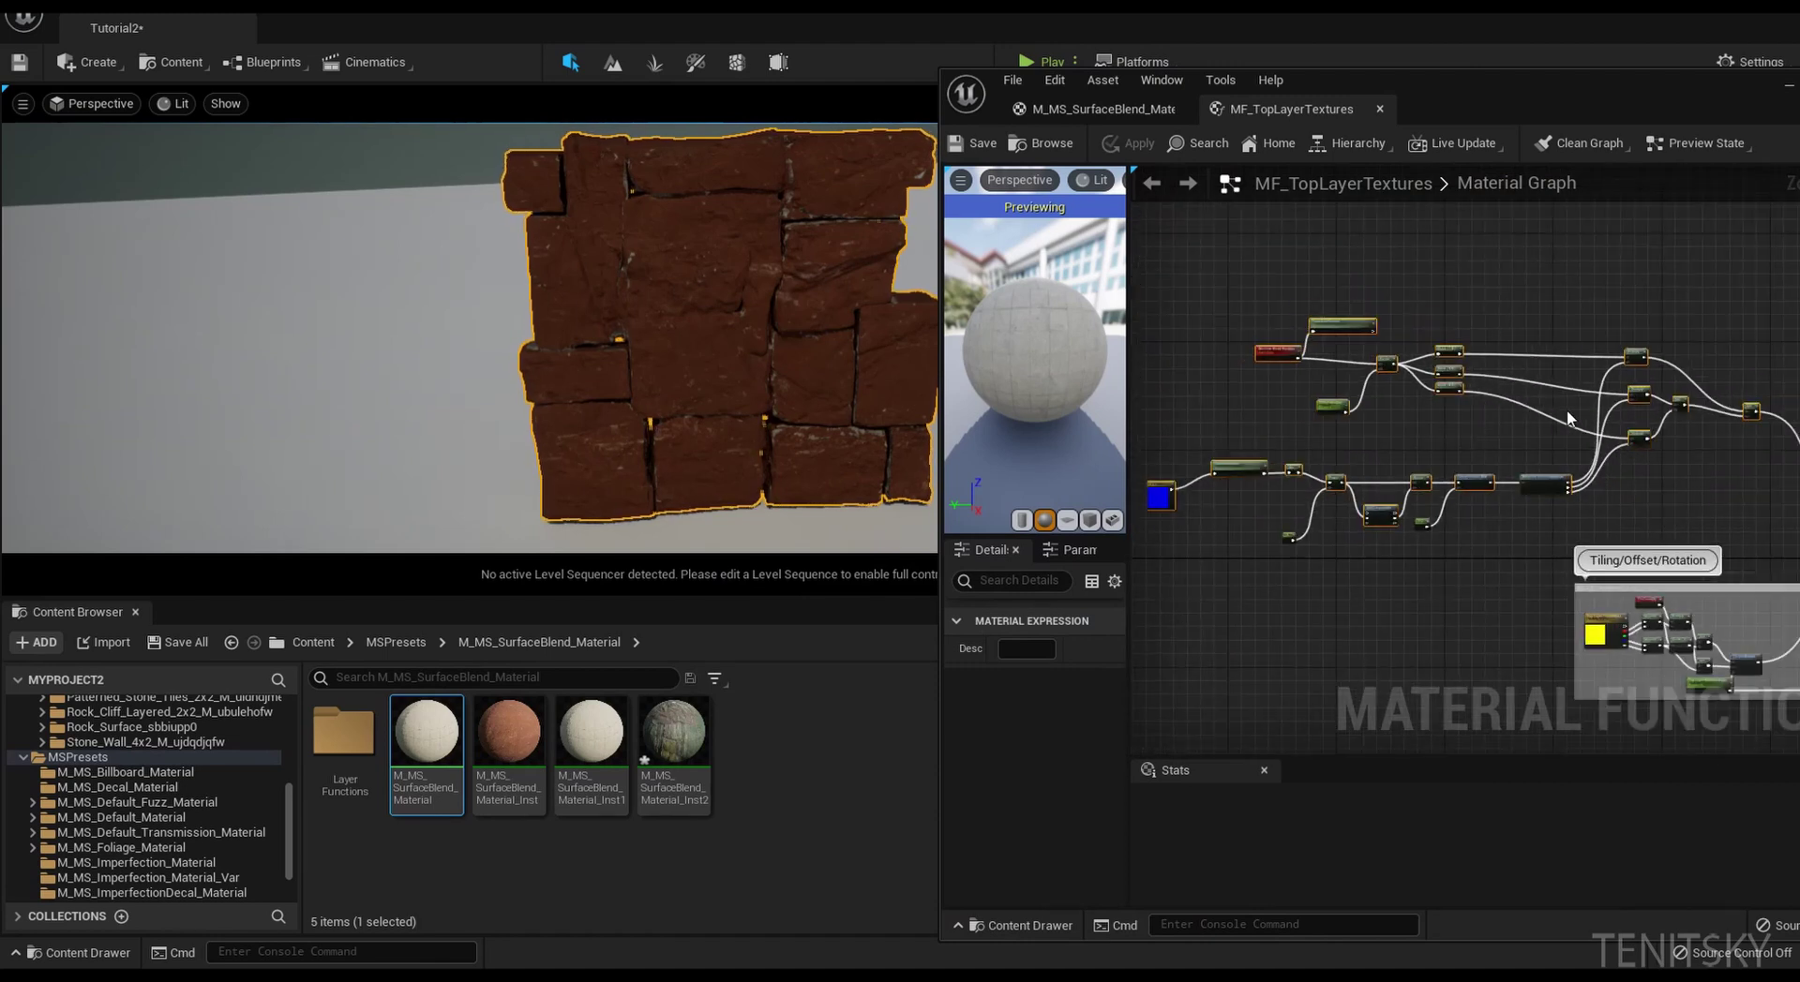
{"action": "right_click_drag", "start_coordinate": [1572, 420], "coordinate": [1289, 424]}
{"action": "right_click_drag", "start_coordinate": [1675, 380], "coordinate": [1486, 323]}
{"action": "scroll", "coordinate": [1447, 345], "scroll_direction": "down", "scroll_amount": 2}
{"action": "right_click_drag", "start_coordinate": [1225, 339], "coordinate": [1451, 358]}
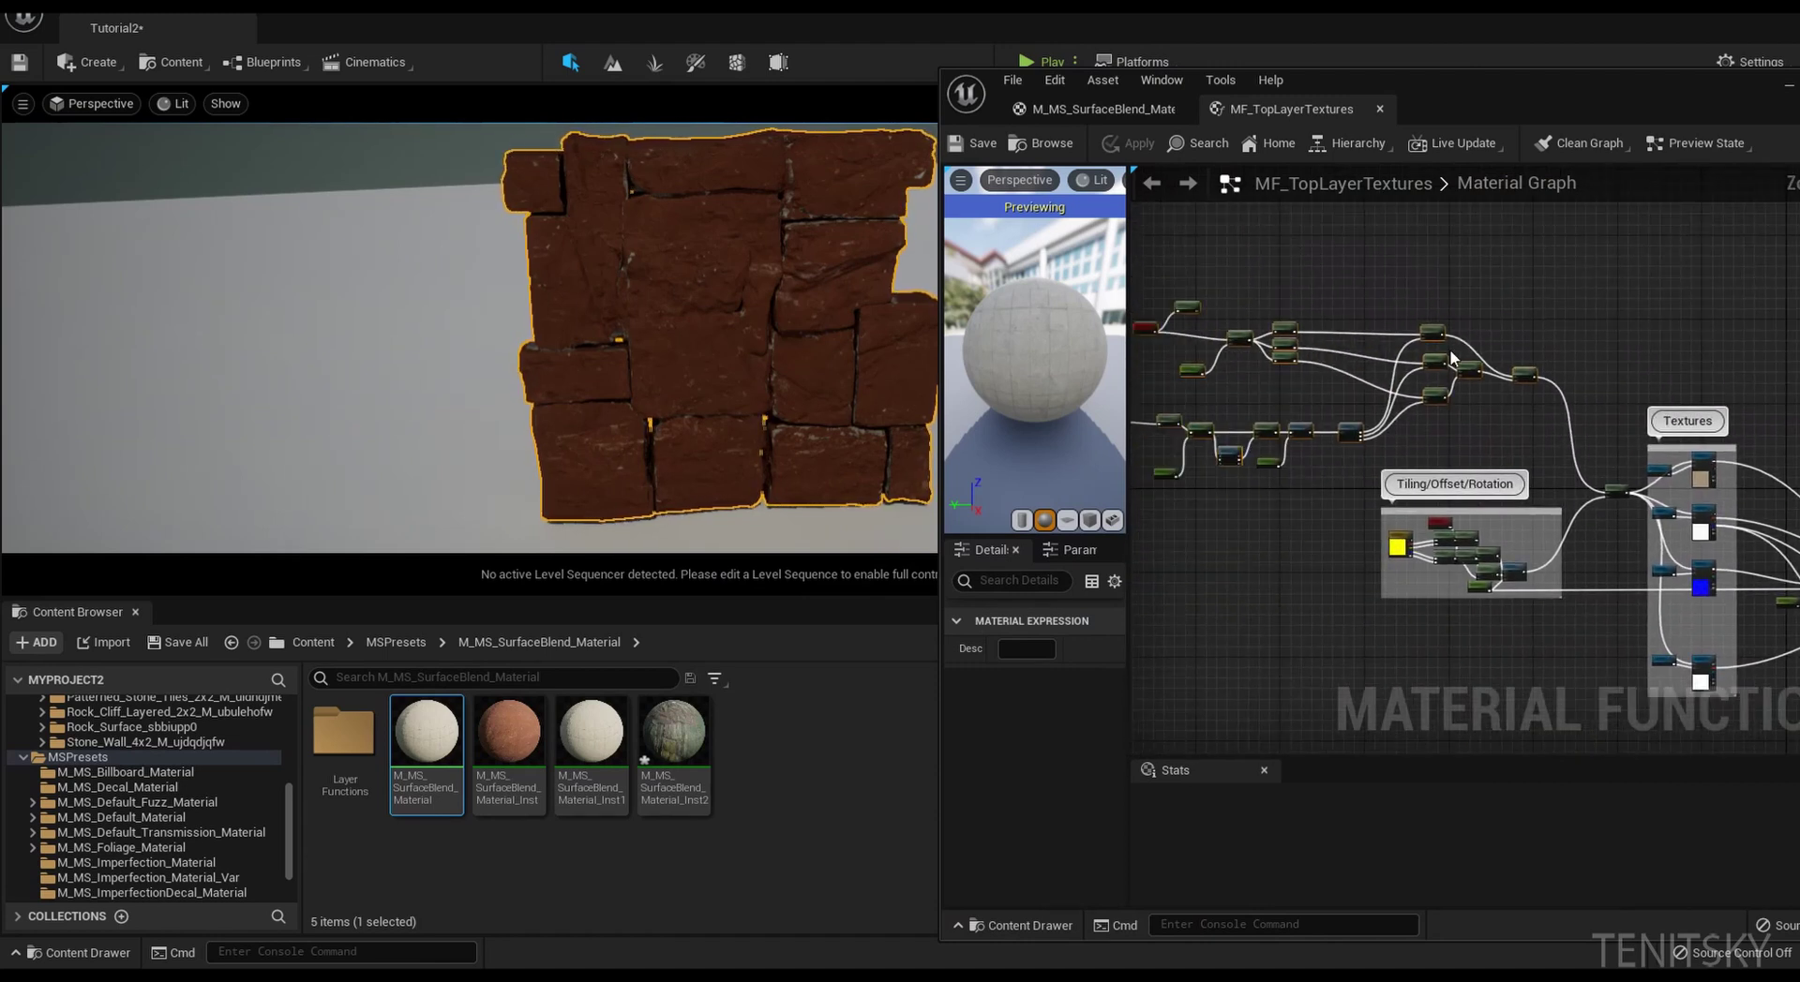
- Inspect the MF_MiddleLayerTextures function graph from the surface blend material and dismiss the material editor window
{"action": "left_click", "coordinate": [1114, 109]}
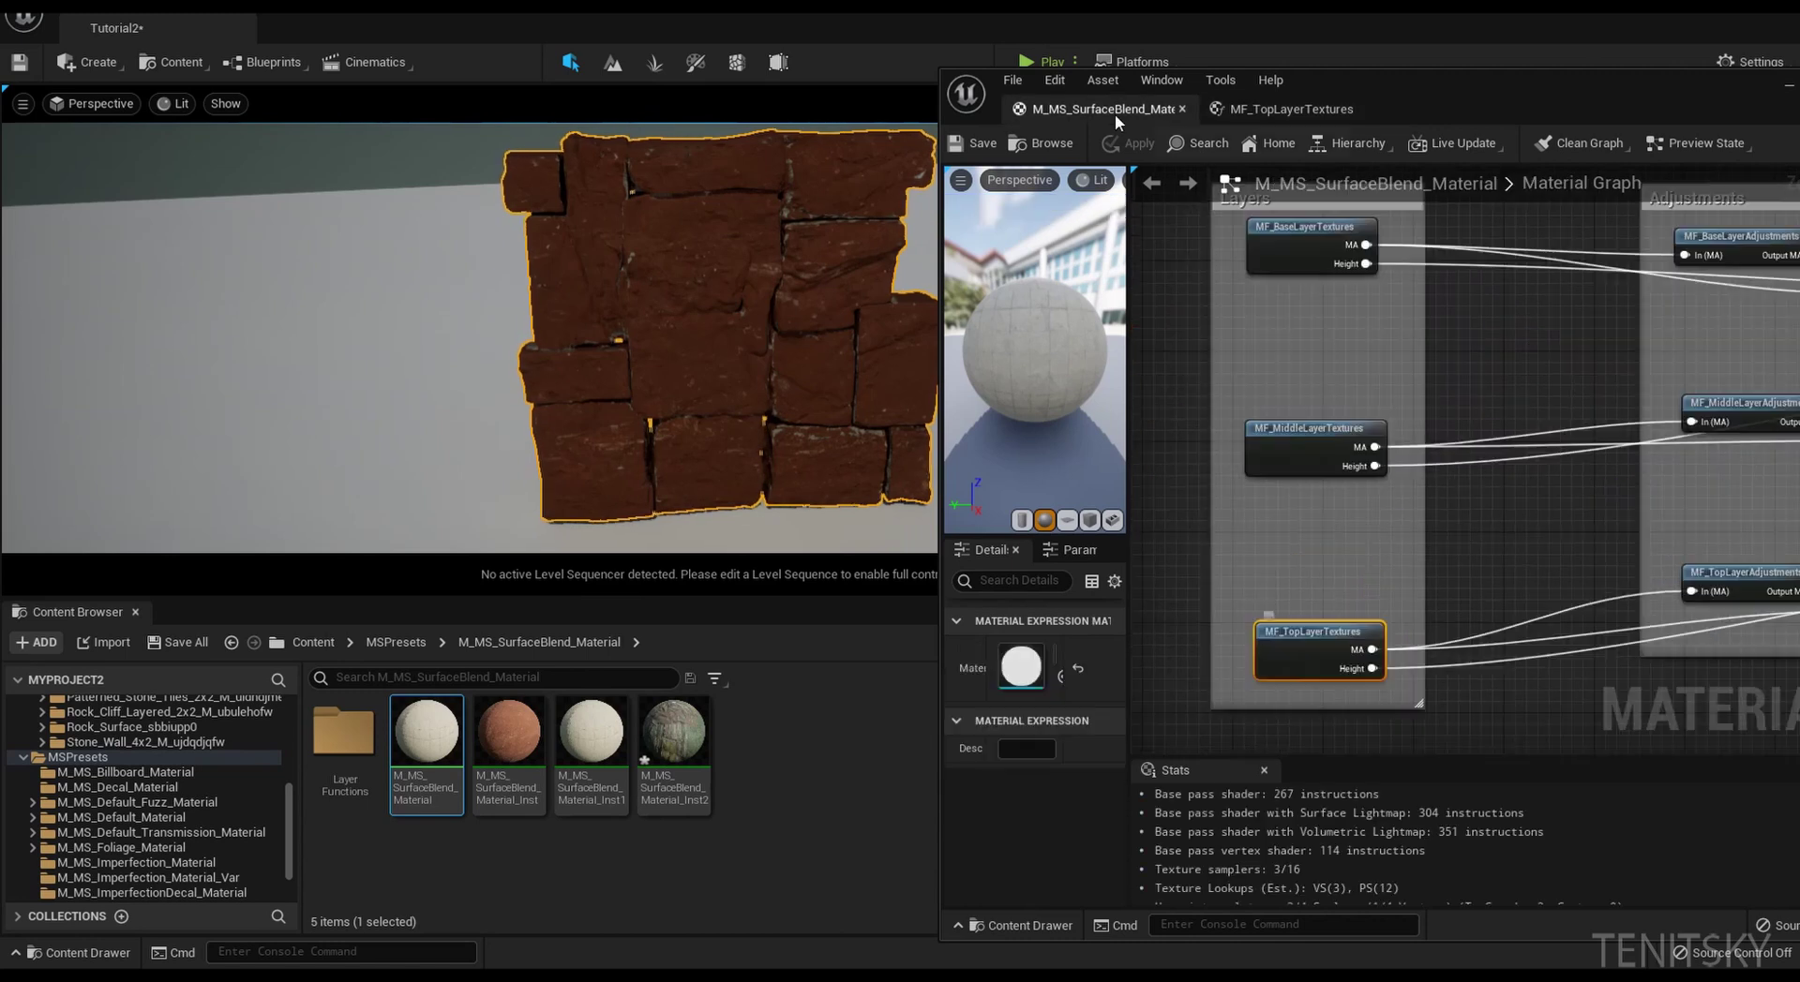
{"action": "double_click", "coordinate": [1297, 442]}
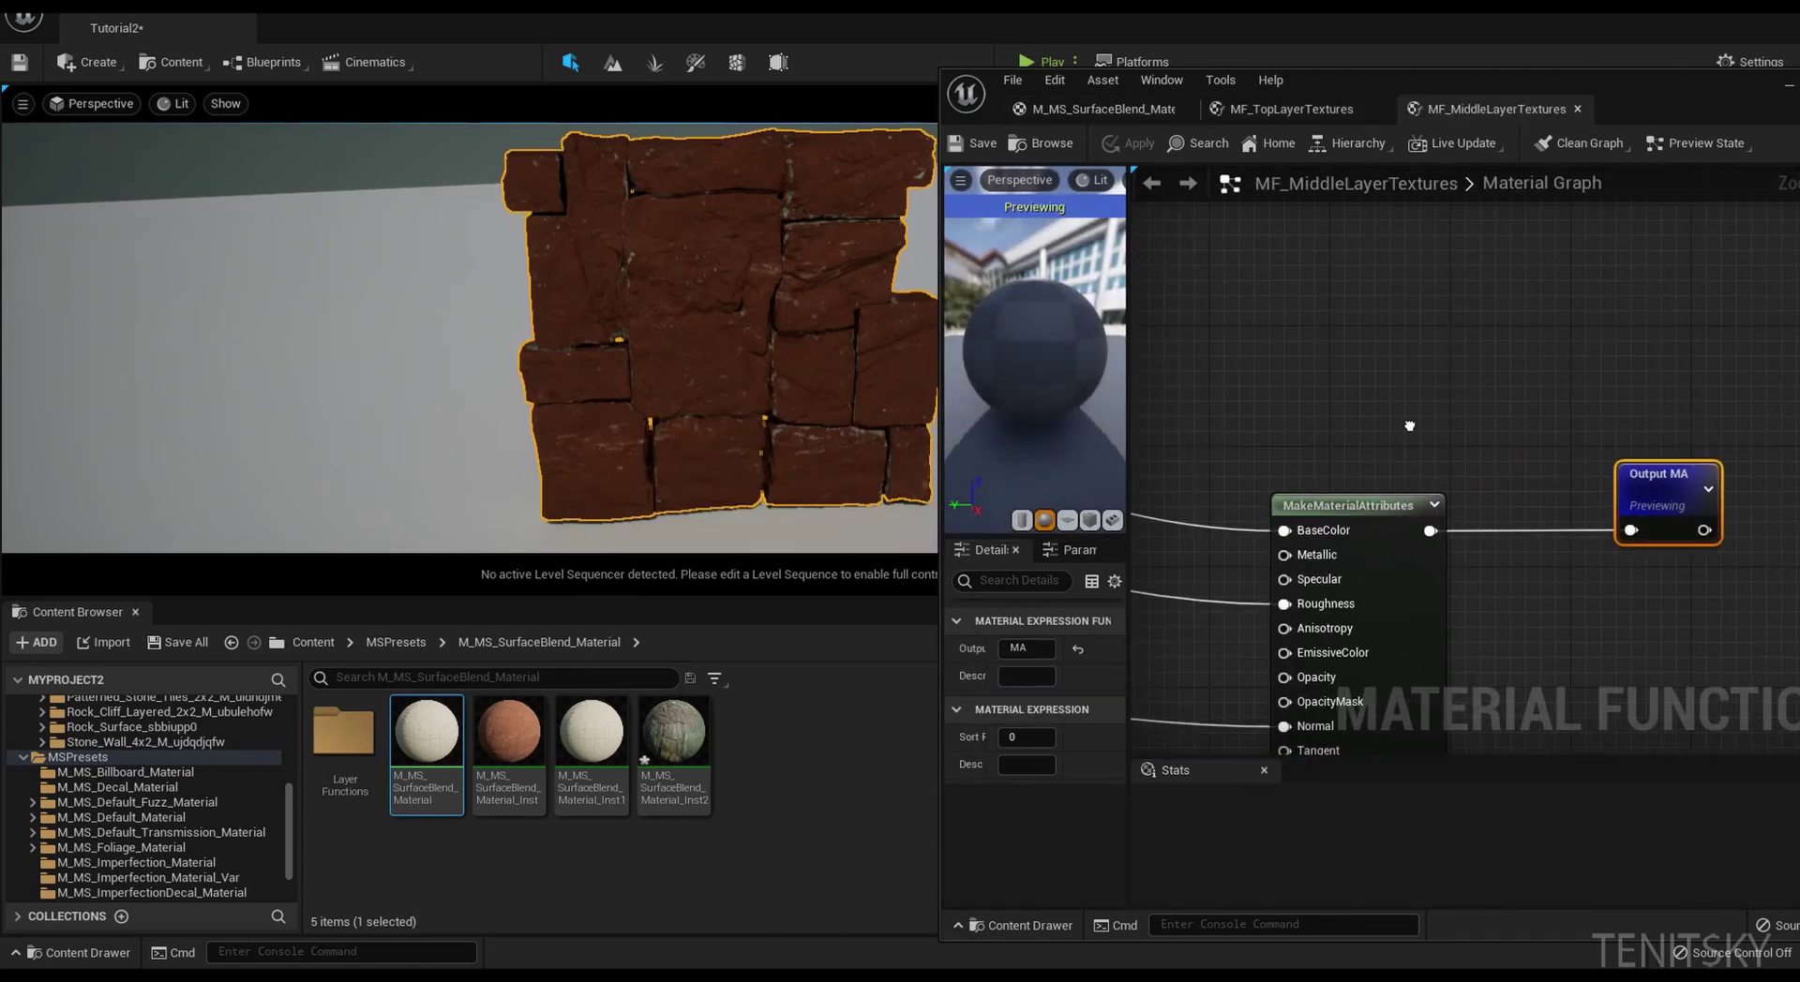
{"action": "scroll", "coordinate": [1332, 424], "scroll_direction": "down", "scroll_amount": 4}
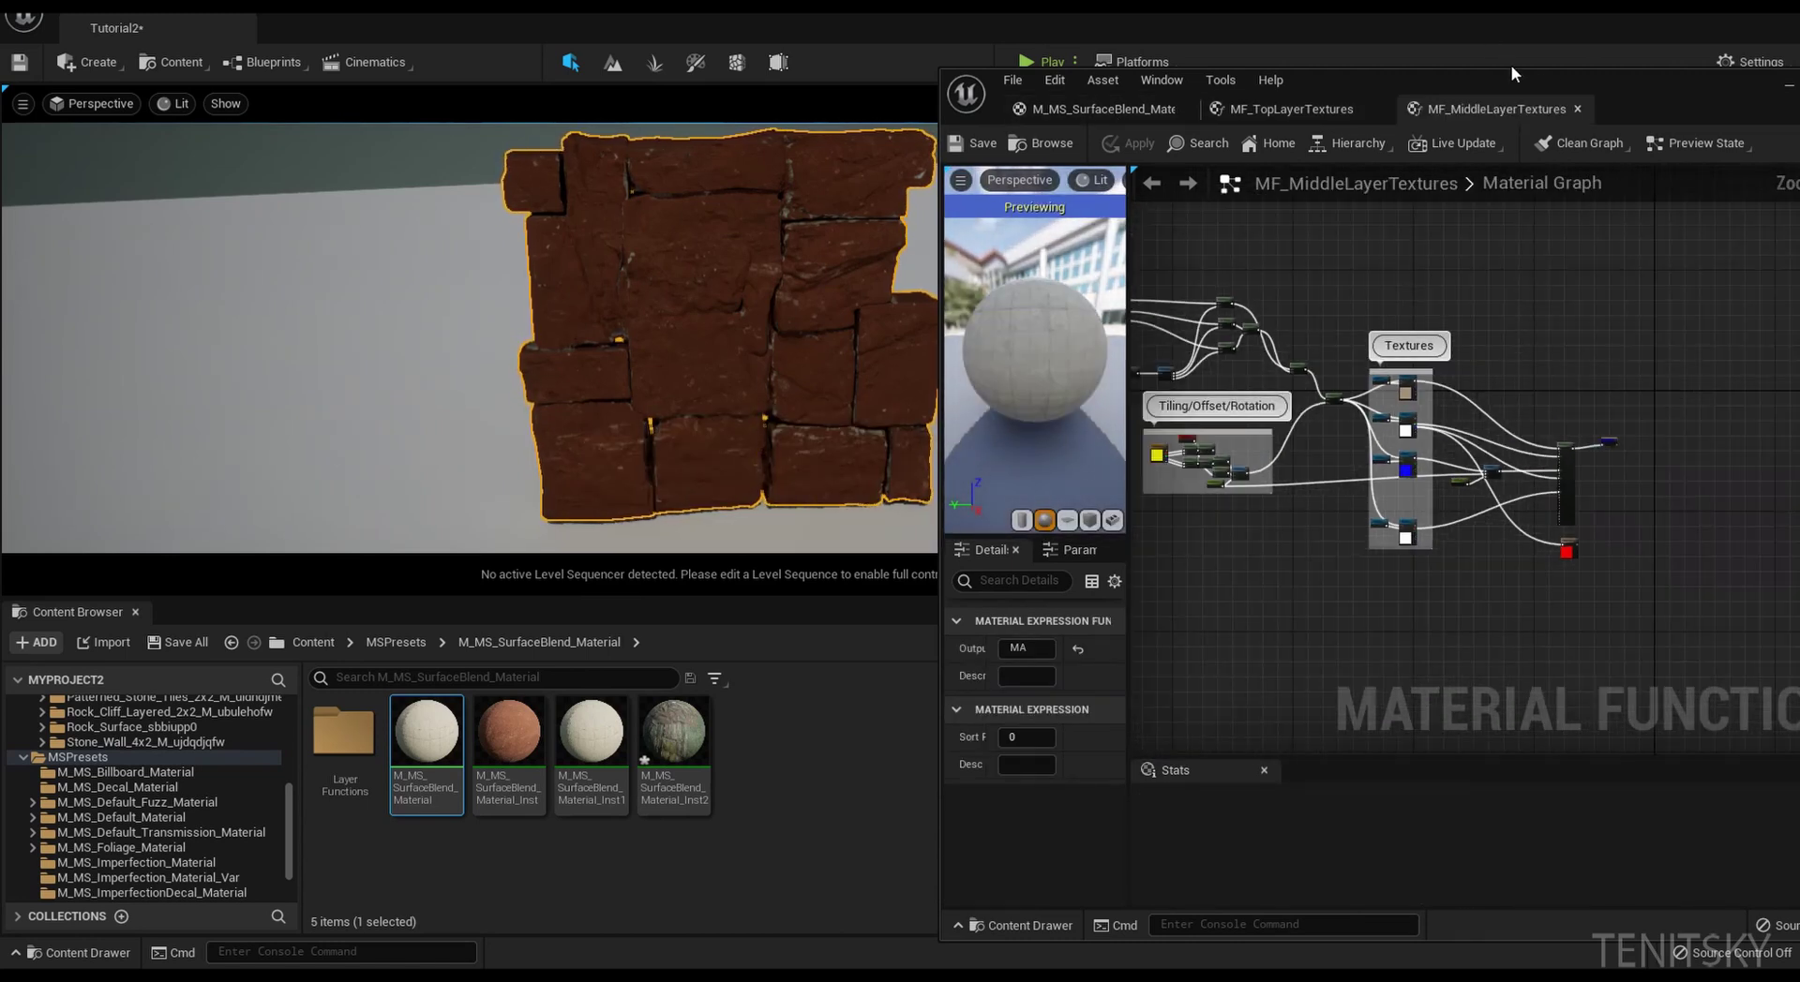
{"action": "left_click_drag", "start_coordinate": [1511, 65], "coordinate": [1184, 171]}
{"action": "left_click", "coordinate": [1507, 166]}
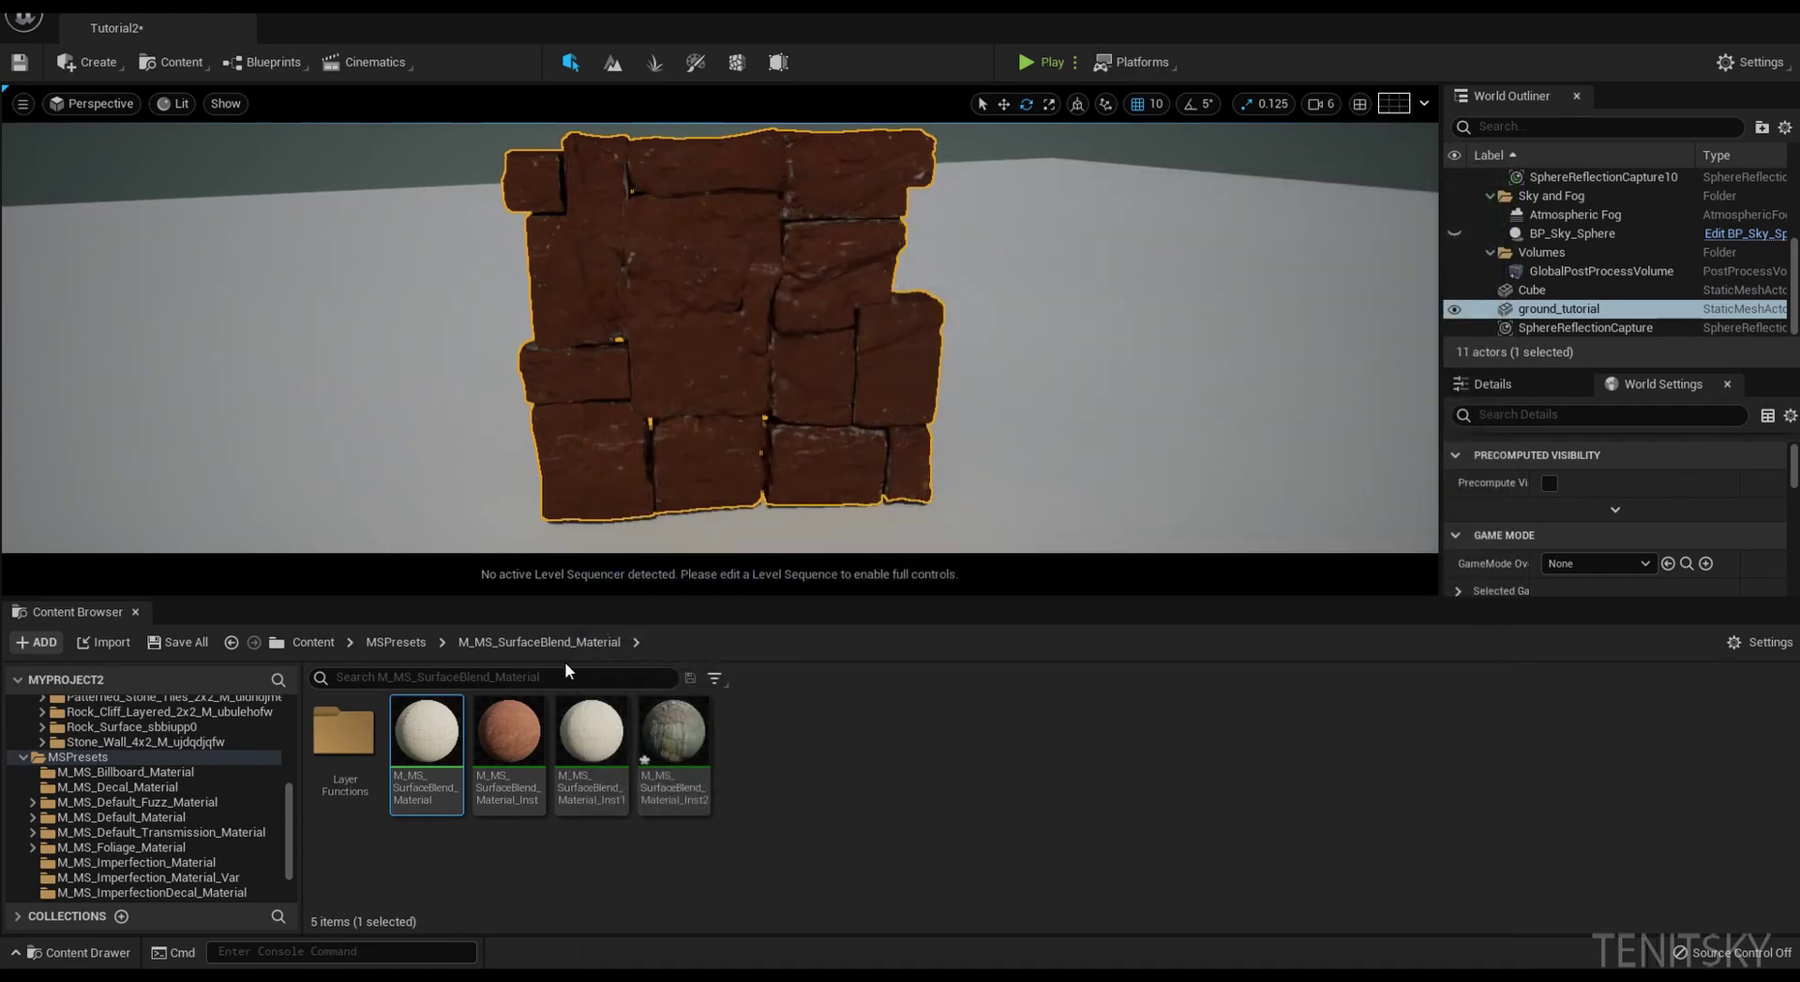
- Create a material instance of M_MS_SurfaceBlend_Material, open it beside the viewport and apply it to the ground_tutorial wall mesh
{"action": "right_click", "coordinate": [423, 736]}
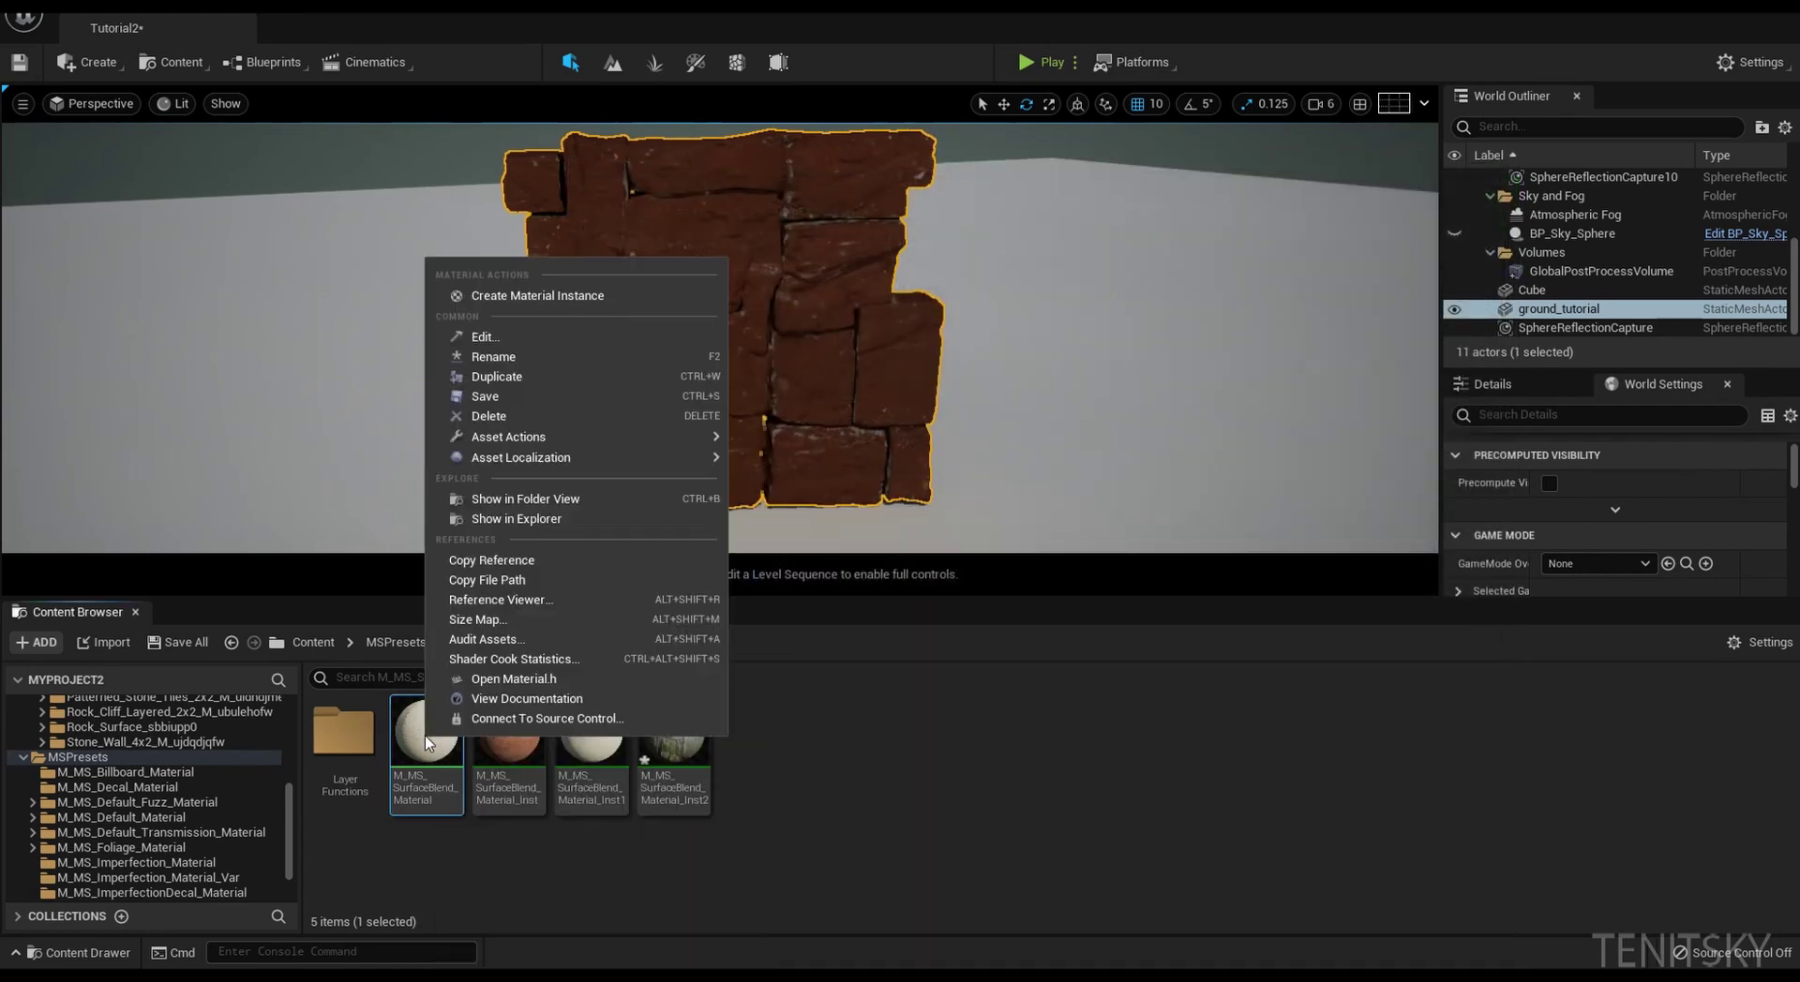
{"action": "left_click", "coordinate": [522, 294]}
{"action": "key", "text": "Return"}
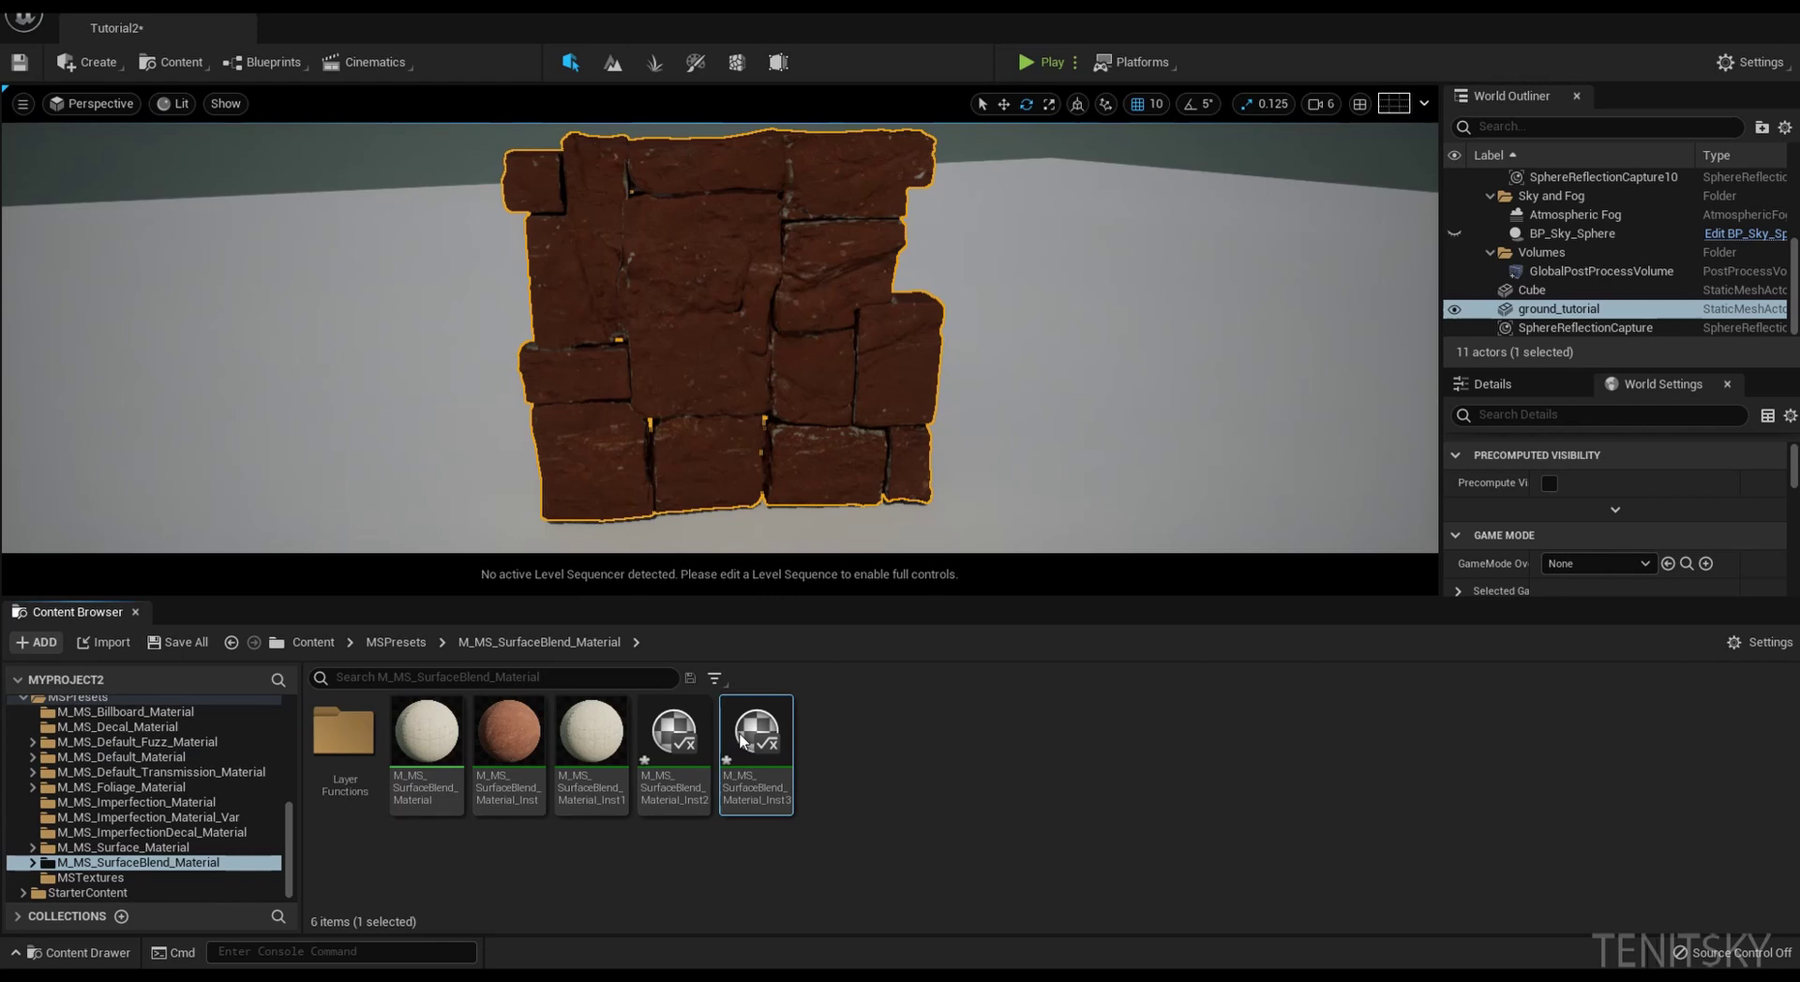
{"action": "double_click", "coordinate": [745, 741]}
{"action": "left_click_drag", "start_coordinate": [1050, 208], "coordinate": [1418, 210]}
{"action": "left_click_drag", "start_coordinate": [755, 750], "coordinate": [708, 391]}
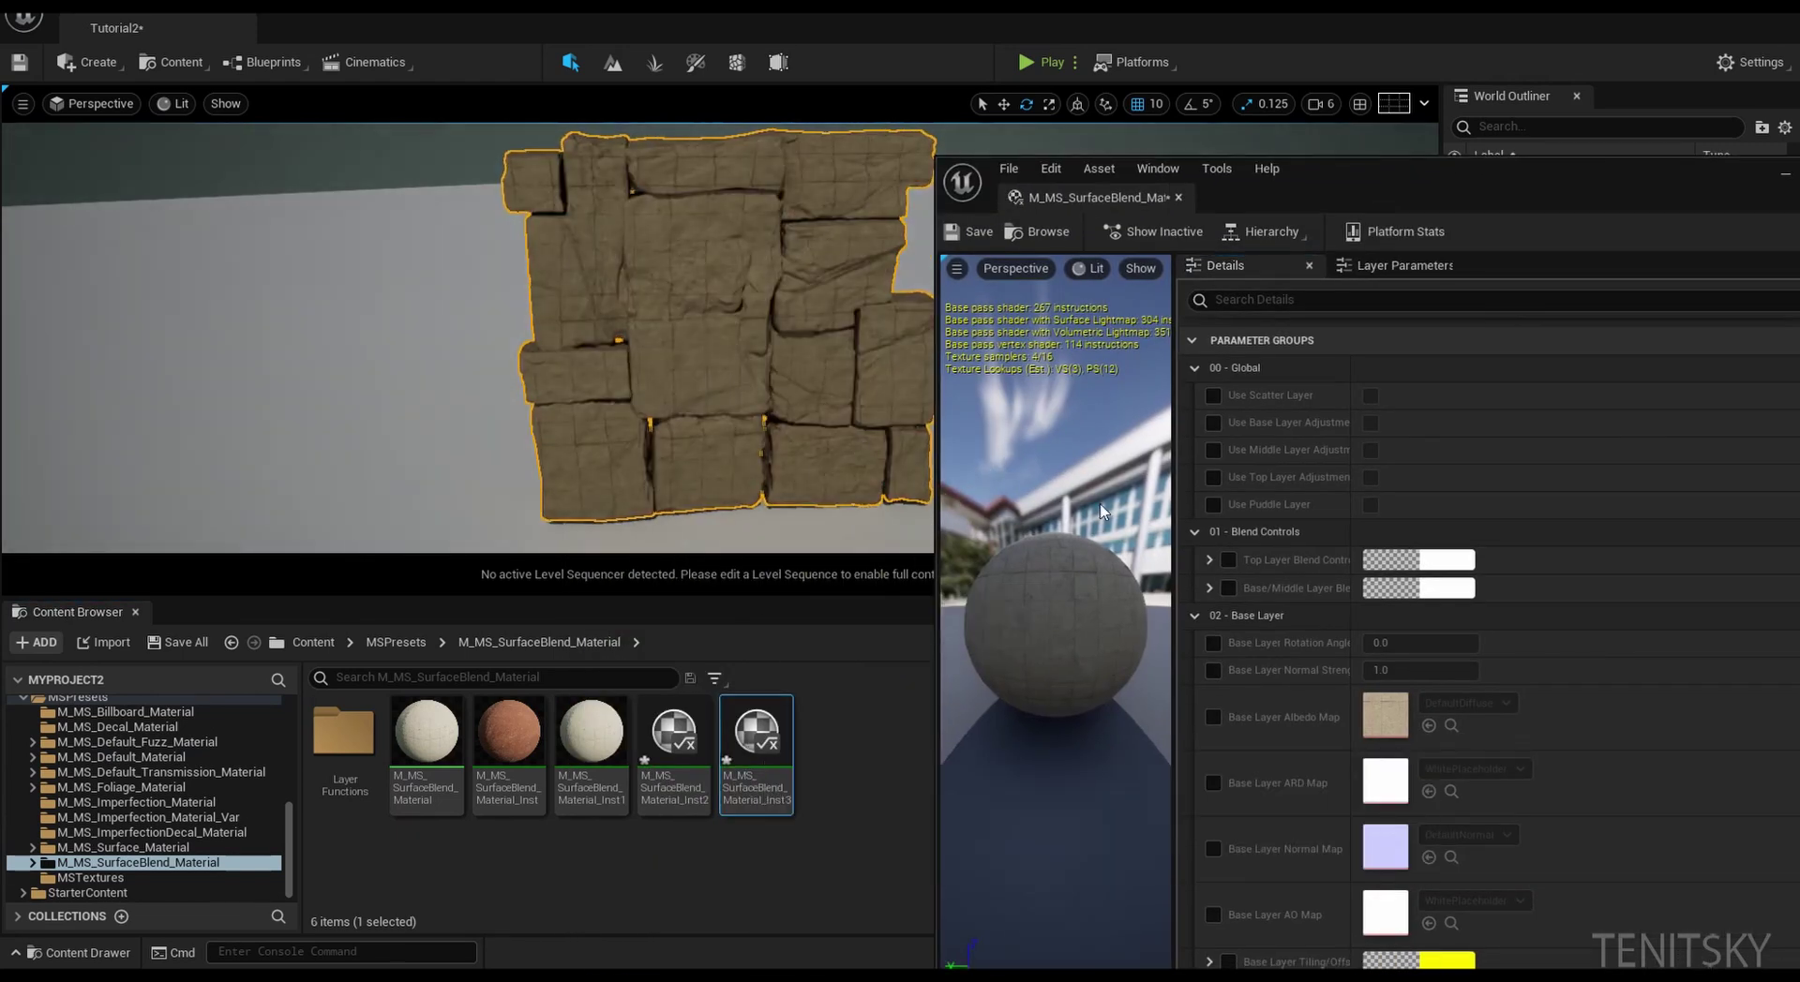
- Enable the Middle Layer Albedo, ARD and Normal Map overrides in the material instance
{"action": "scroll", "coordinate": [1313, 585], "scroll_direction": "down", "scroll_amount": 3}
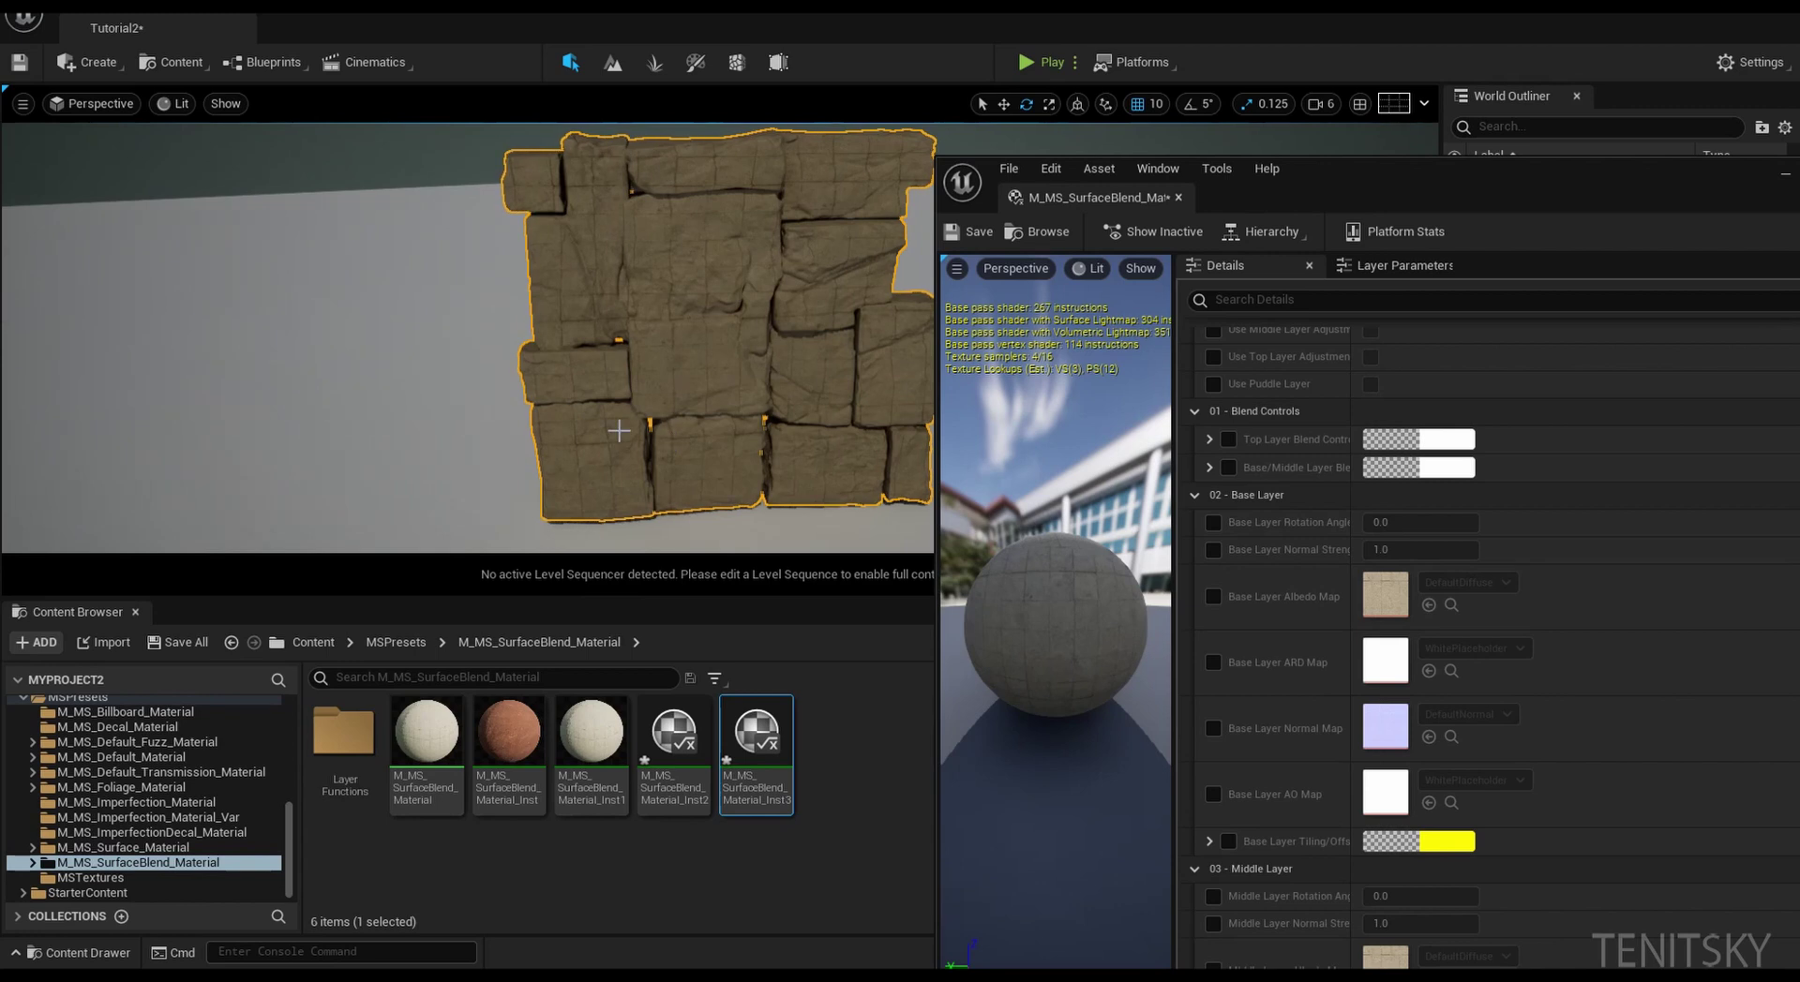
{"action": "scroll", "coordinate": [1312, 562], "scroll_direction": "down", "scroll_amount": 10}
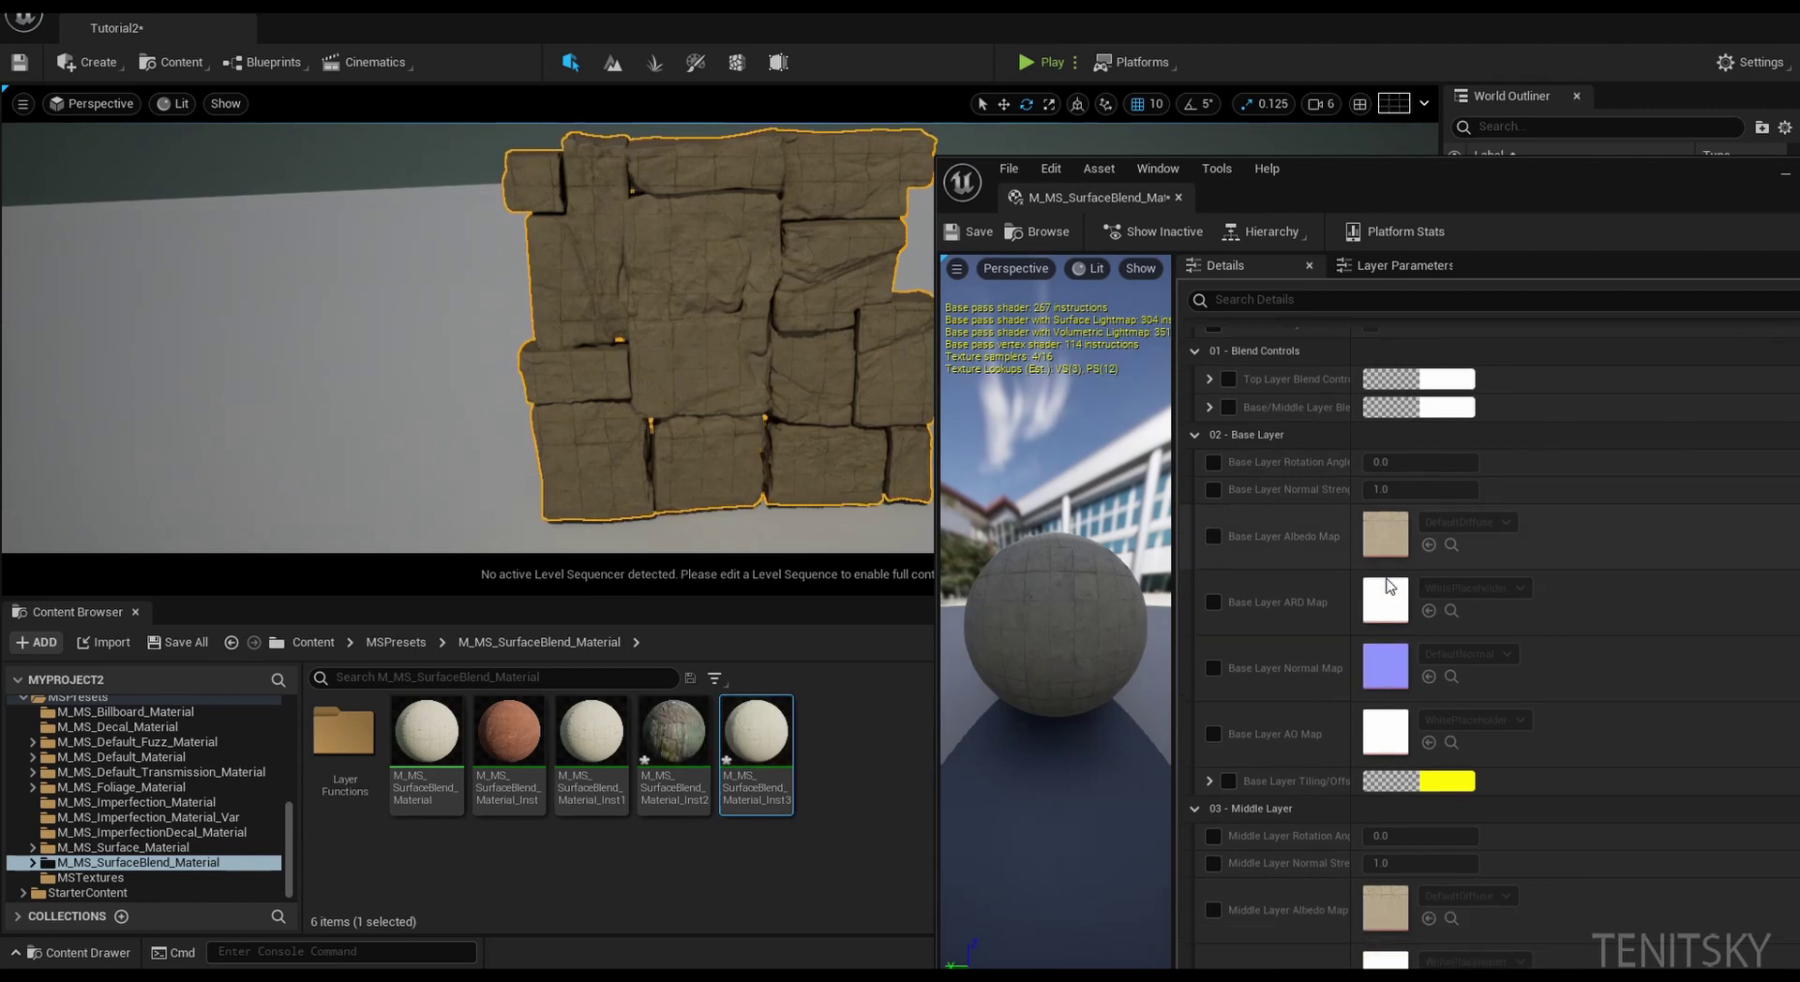
{"action": "left_click", "coordinate": [1213, 457]}
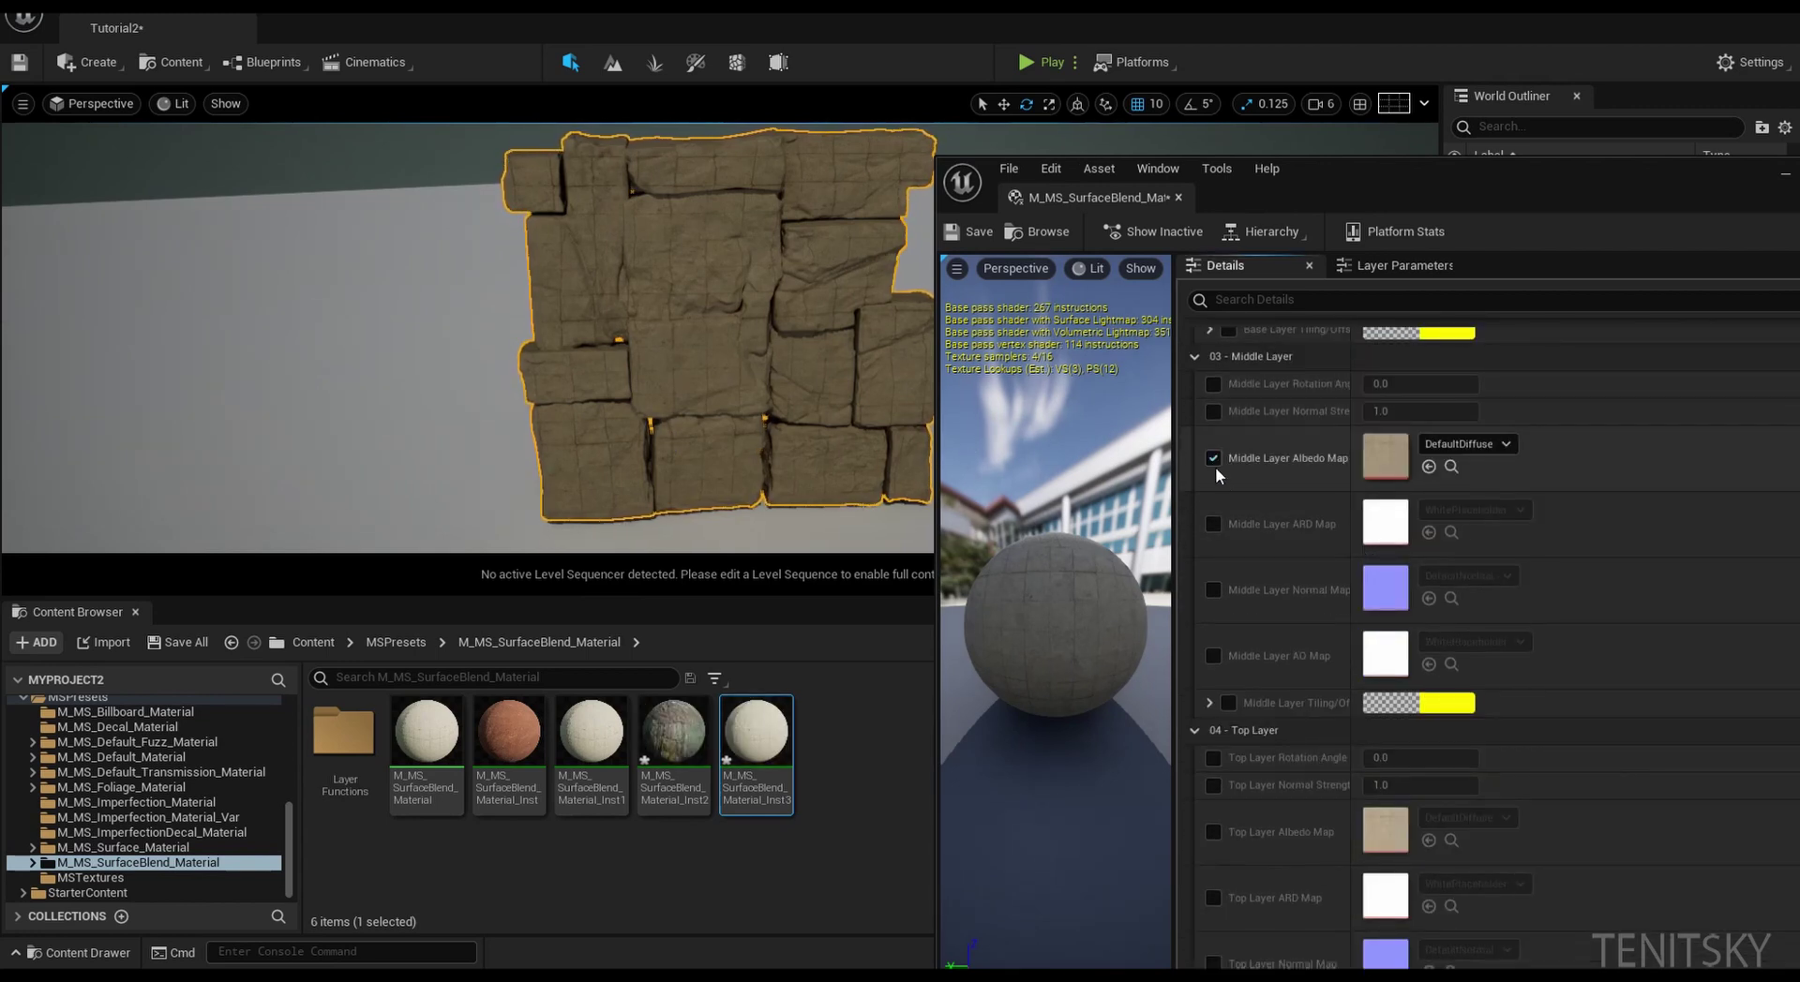
{"action": "left_click", "coordinate": [1213, 524]}
{"action": "left_click", "coordinate": [1213, 591]}
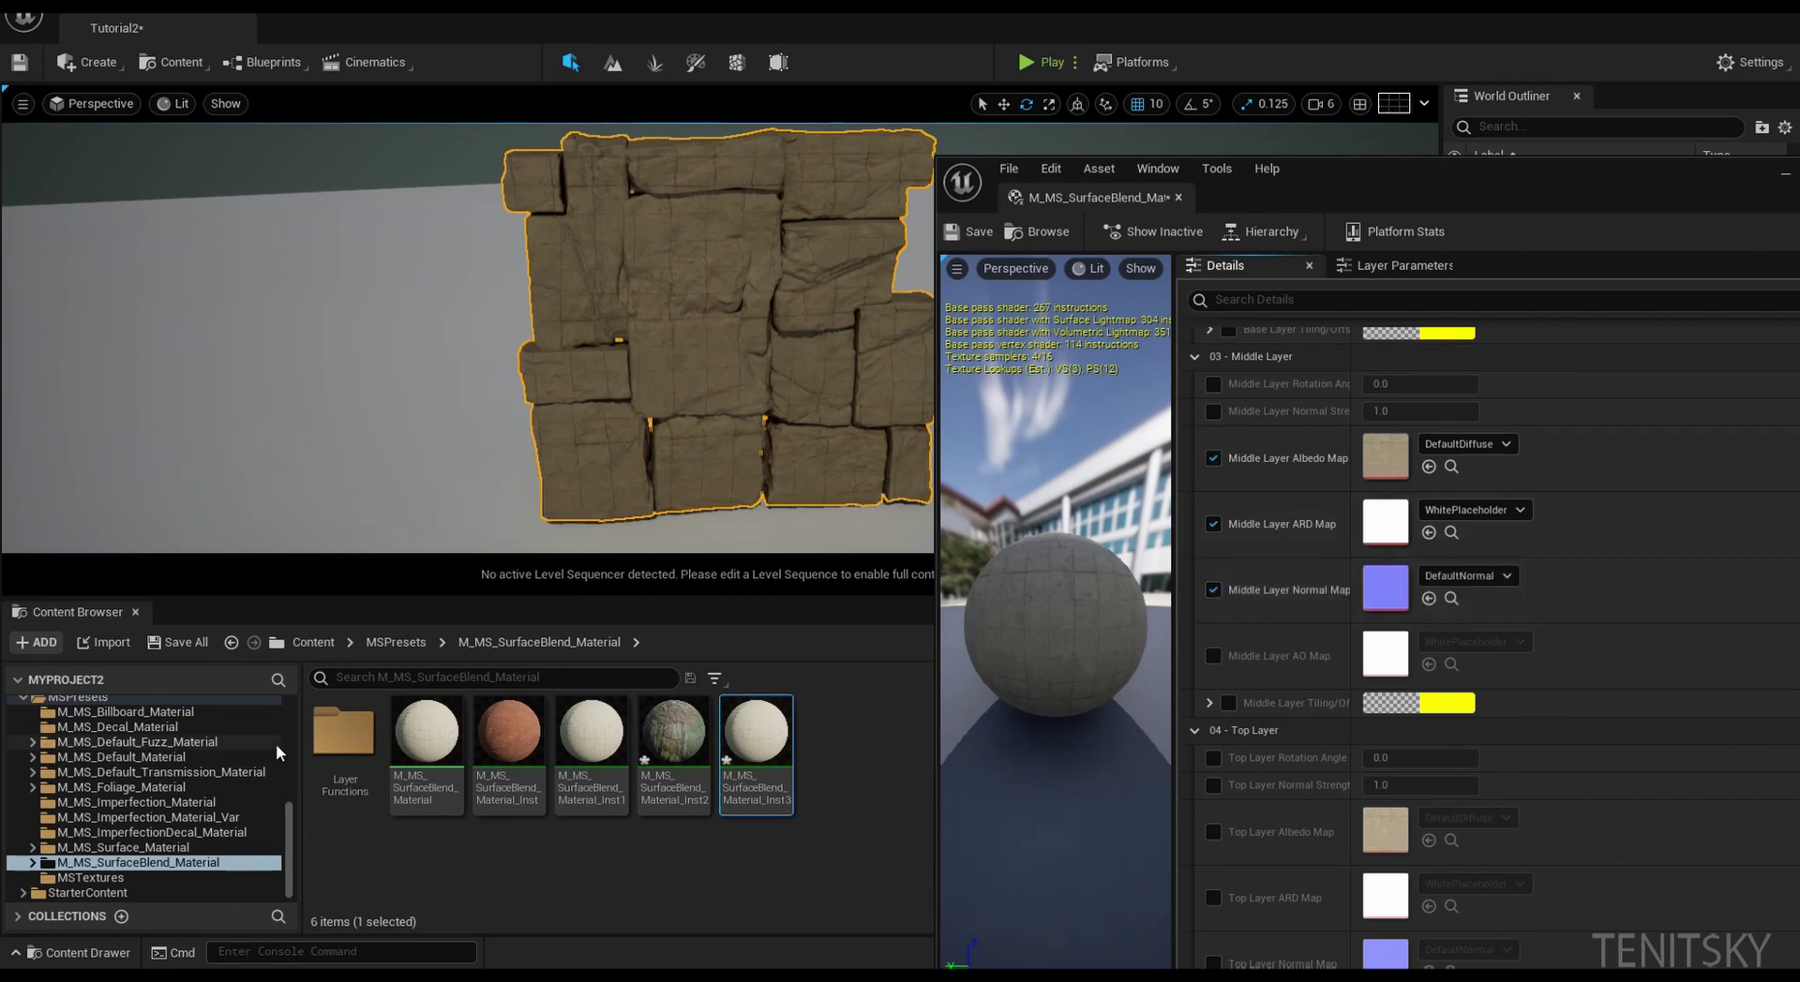
- Assign the D, N and ORDp textures from Flaked_Paint_Wall_ve4lbicg to the Middle Layer Albedo, Normal and ARD maps
{"action": "scroll", "coordinate": [131, 781], "scroll_direction": "up", "scroll_amount": 4}
{"action": "scroll", "coordinate": [131, 781], "scroll_direction": "up", "scroll_amount": 3}
{"action": "left_click", "coordinate": [131, 787]}
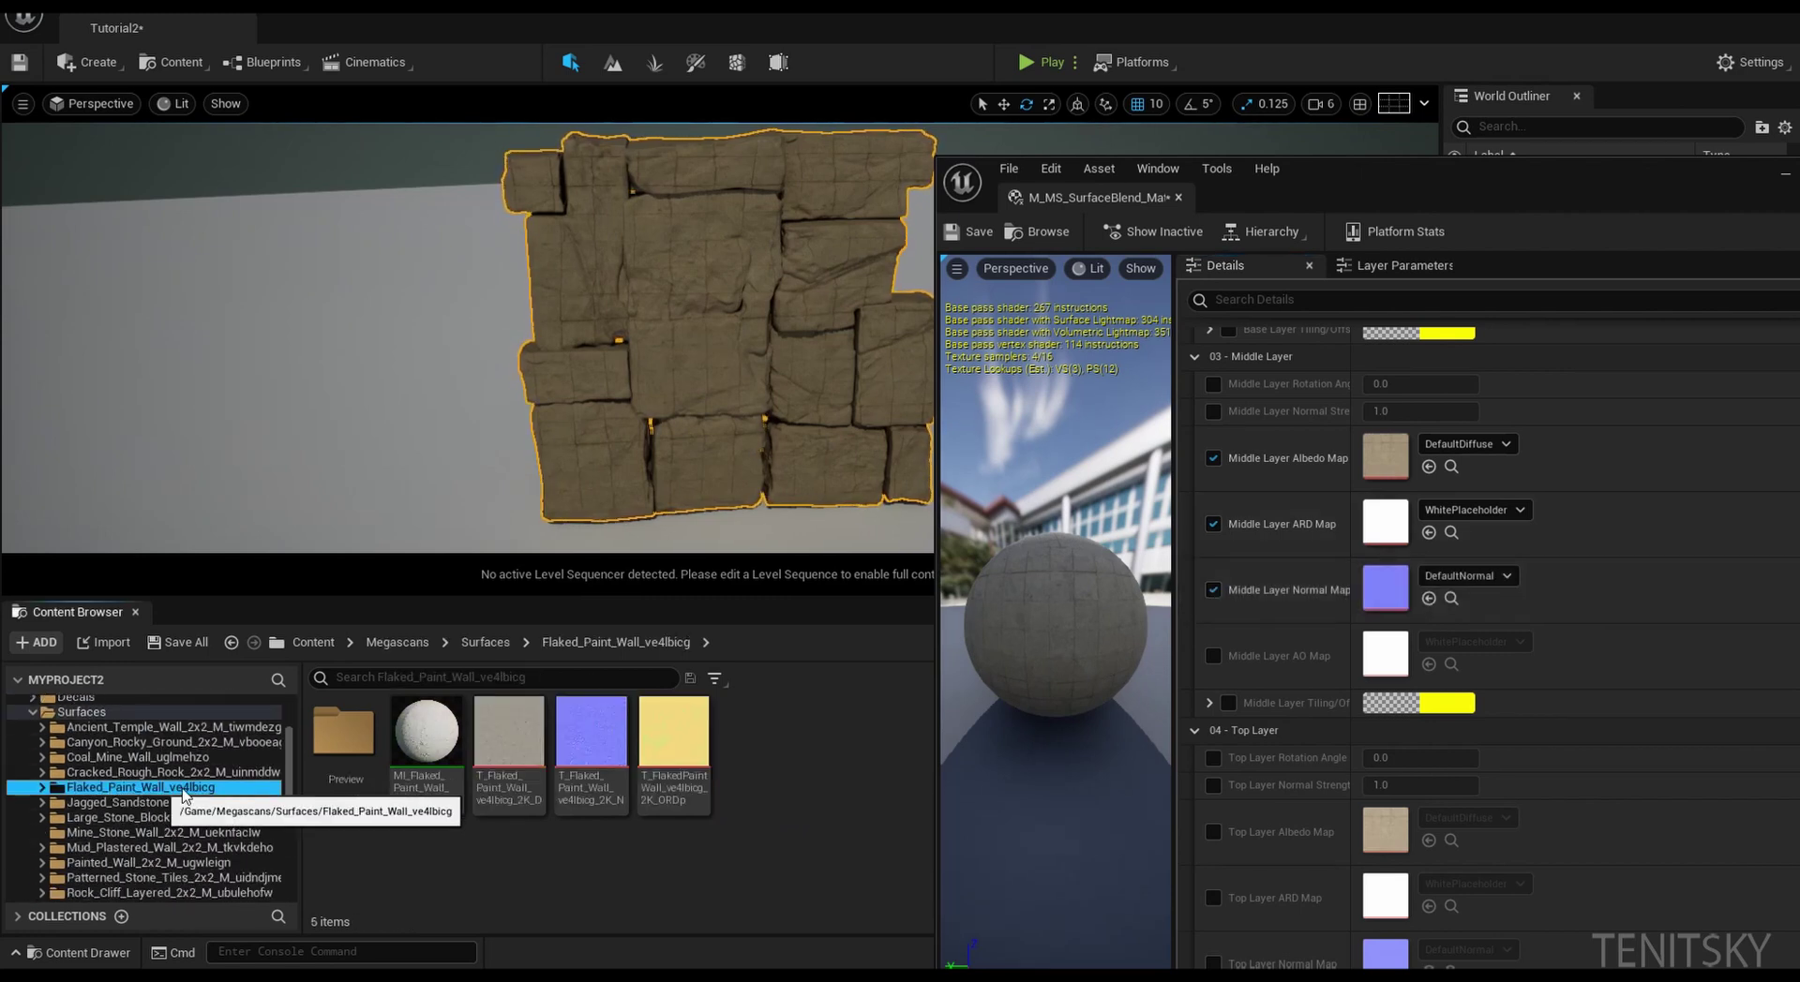
{"action": "left_click_drag", "start_coordinate": [517, 752], "coordinate": [1385, 457]}
{"action": "left_click_drag", "start_coordinate": [590, 741], "coordinate": [1388, 592]}
{"action": "left_click_drag", "start_coordinate": [659, 750], "coordinate": [1391, 536]}
- Enable the Top Layer Albedo, ARD and Normal Map overrides in the material instance
{"action": "scroll", "coordinate": [1387, 544], "scroll_direction": "down", "scroll_amount": 5}
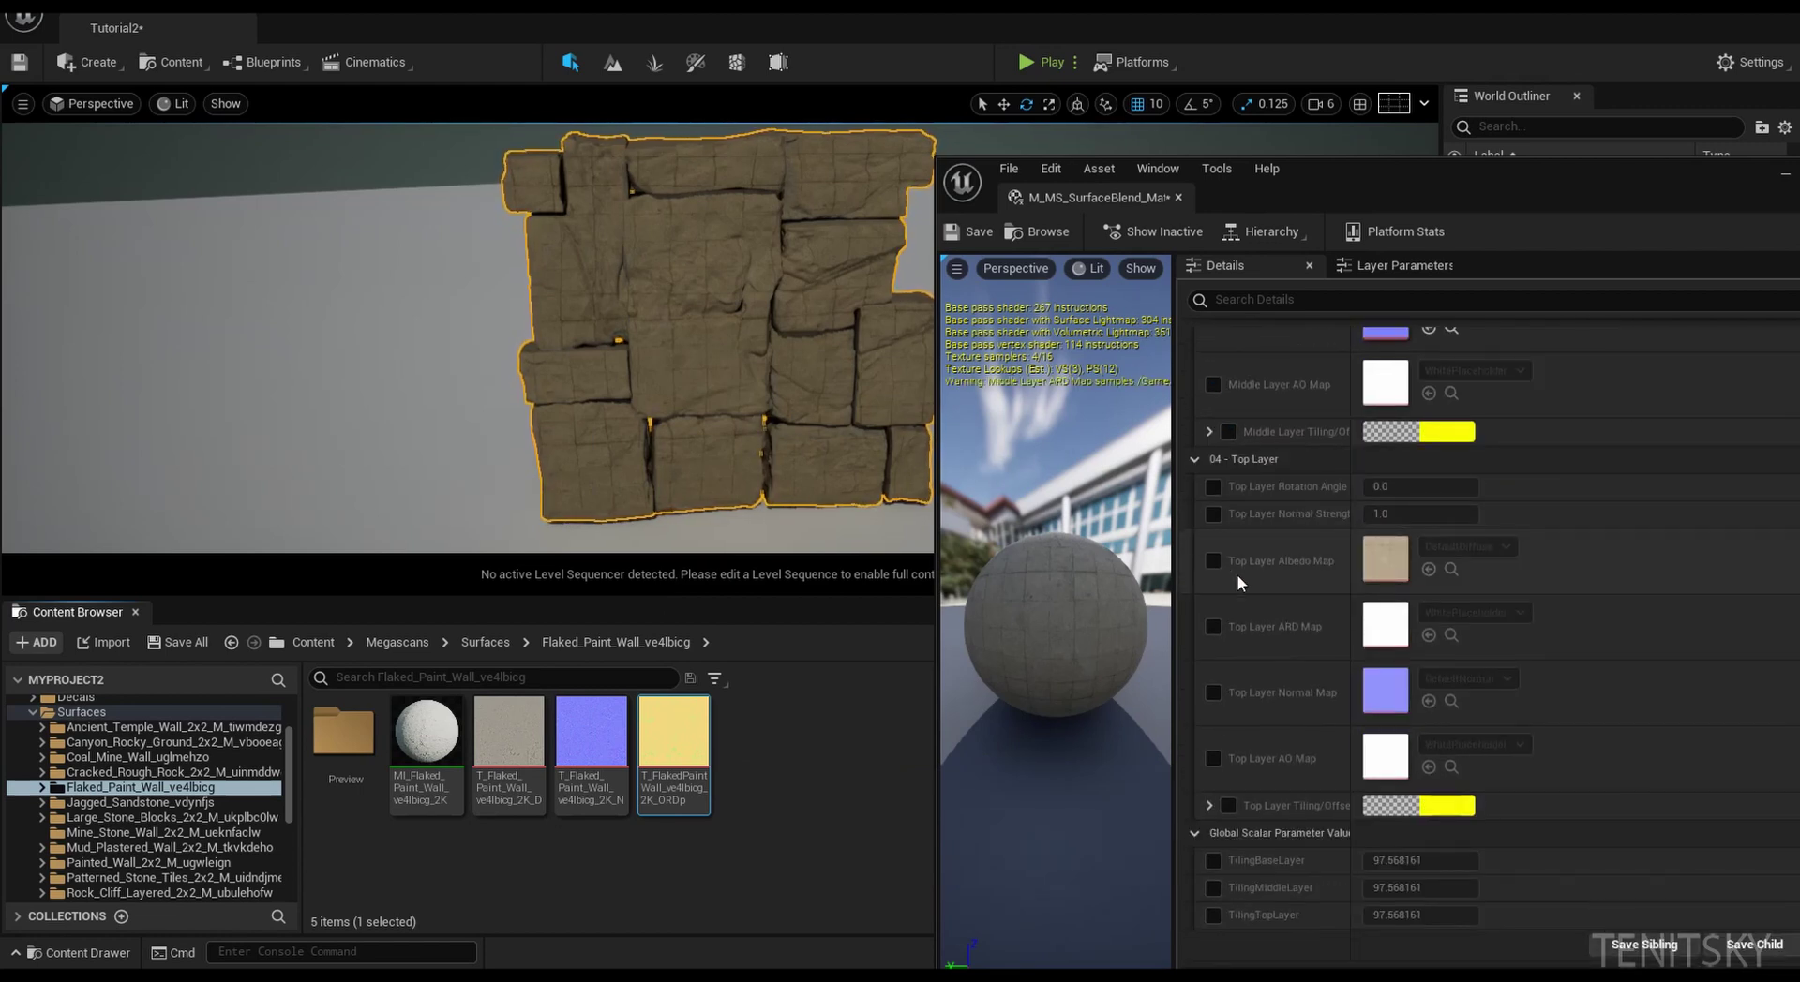
{"action": "left_click", "coordinate": [1214, 561]}
{"action": "left_click", "coordinate": [1214, 625]}
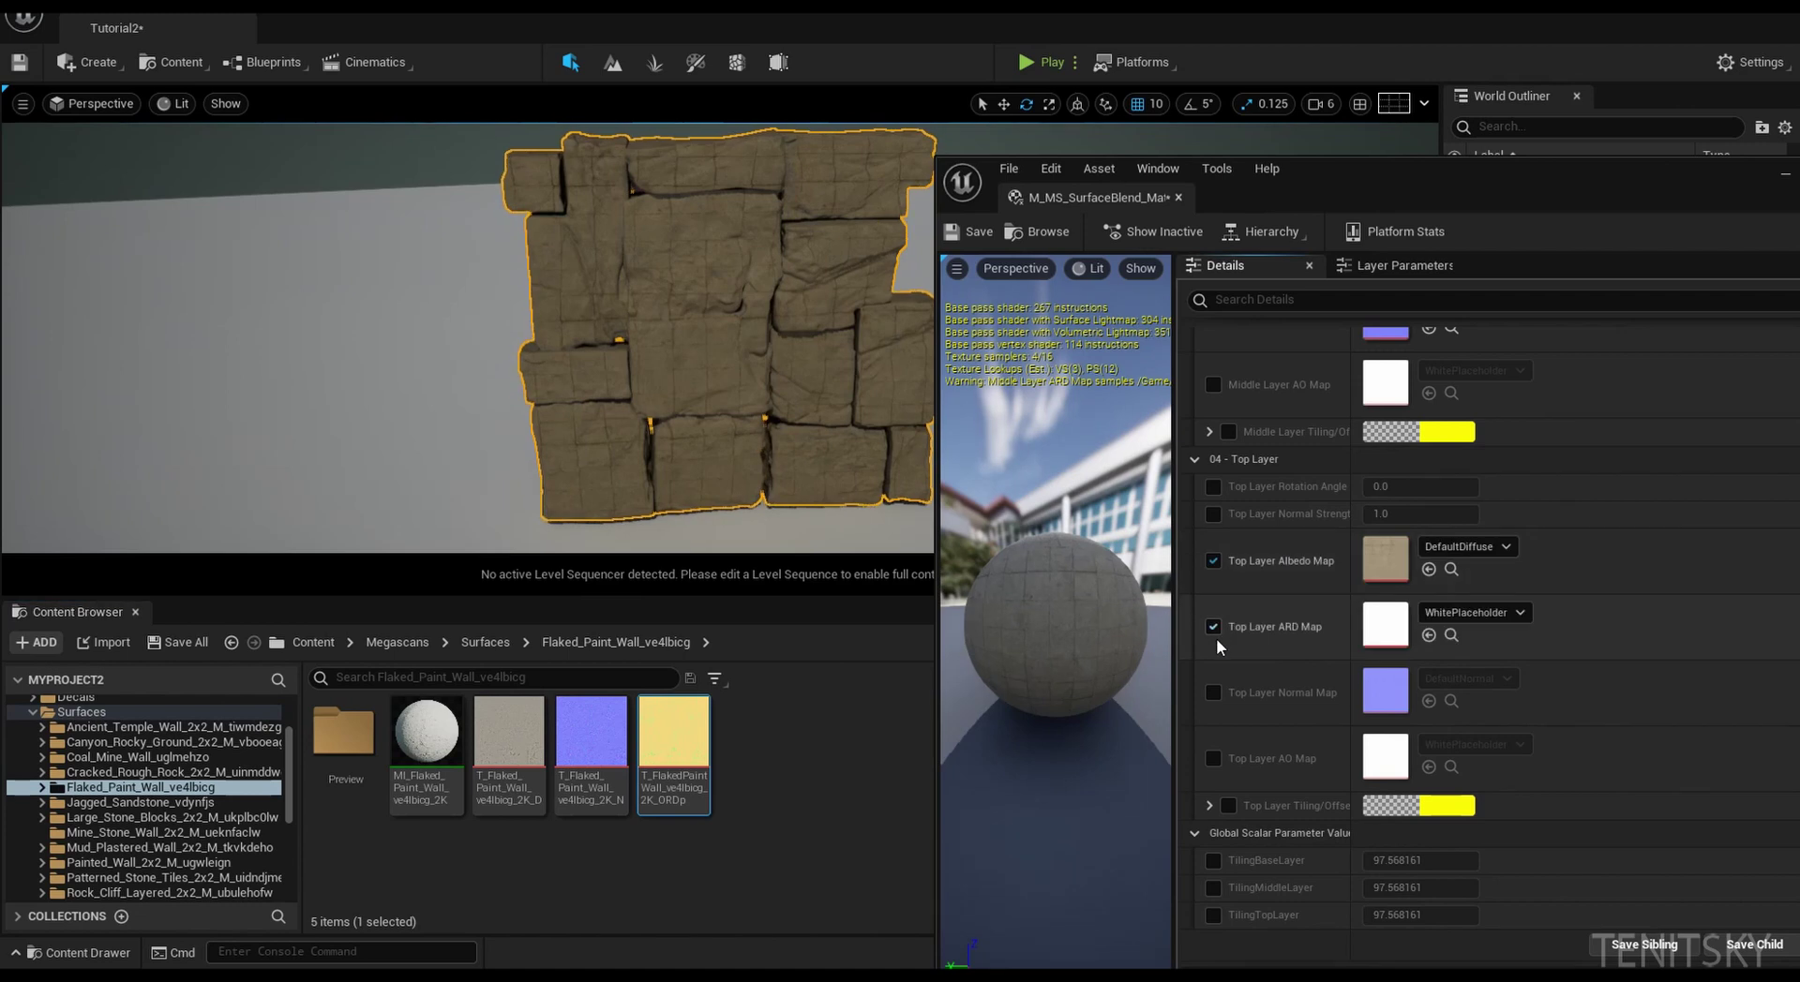
{"action": "left_click", "coordinate": [1213, 692]}
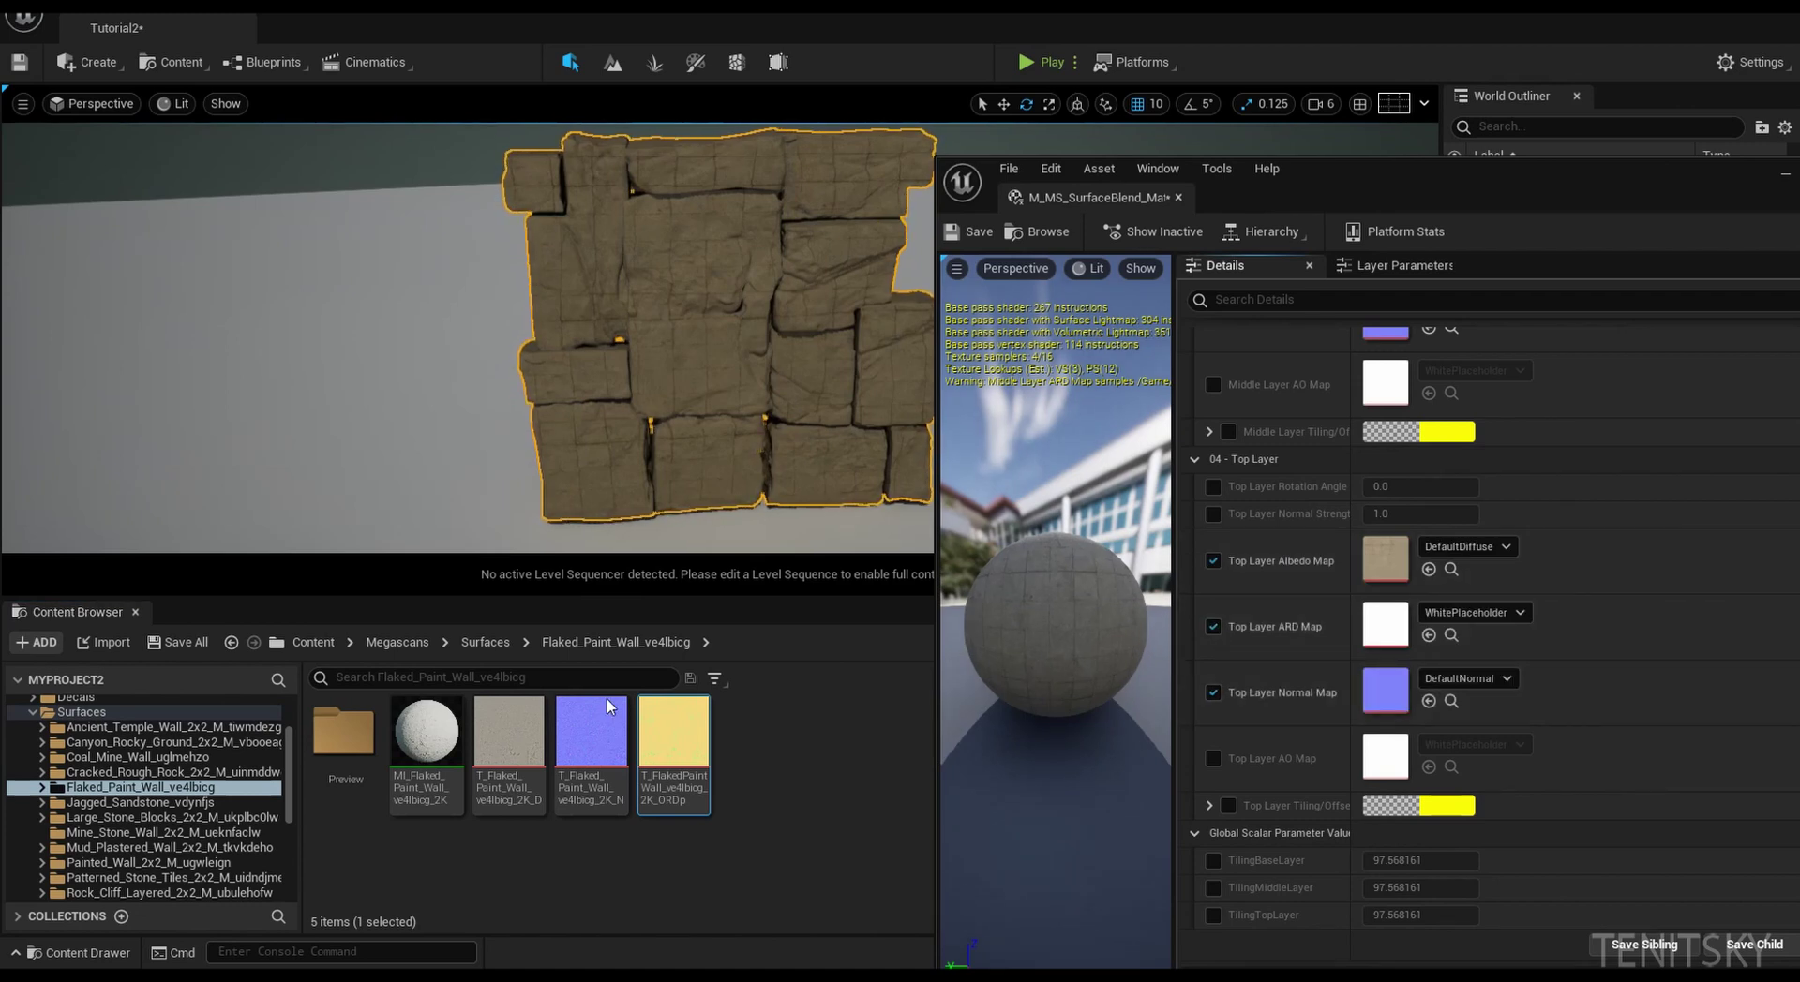
- Assign the D, N and ORDp textures from Mud_Plastered_Wall_2x2_M_tkvkdeho to the Top Layer Albedo, Normal and ARD maps
{"action": "left_click", "coordinate": [141, 847]}
{"action": "left_click_drag", "start_coordinate": [507, 731], "coordinate": [1387, 558]}
{"action": "left_click_drag", "start_coordinate": [591, 731], "coordinate": [1380, 626]}
{"action": "left_click_drag", "start_coordinate": [590, 731], "coordinate": [1359, 694]}
{"action": "left_click_drag", "start_coordinate": [673, 741], "coordinate": [1388, 626]}
{"action": "mouse_move", "coordinate": [468, 337]}
{"action": "right_mouse_down"}
{"action": "mouse_move", "coordinate": [441, 337]}
{"action": "mouse_move", "coordinate": [497, 328]}
{"action": "mouse_move", "coordinate": [571, 375]}
{"action": "mouse_move", "coordinate": [450, 309]}
{"action": "right_mouse_up"}
{"action": "right_click_drag", "start_coordinate": [562, 338], "coordinate": [581, 333]}
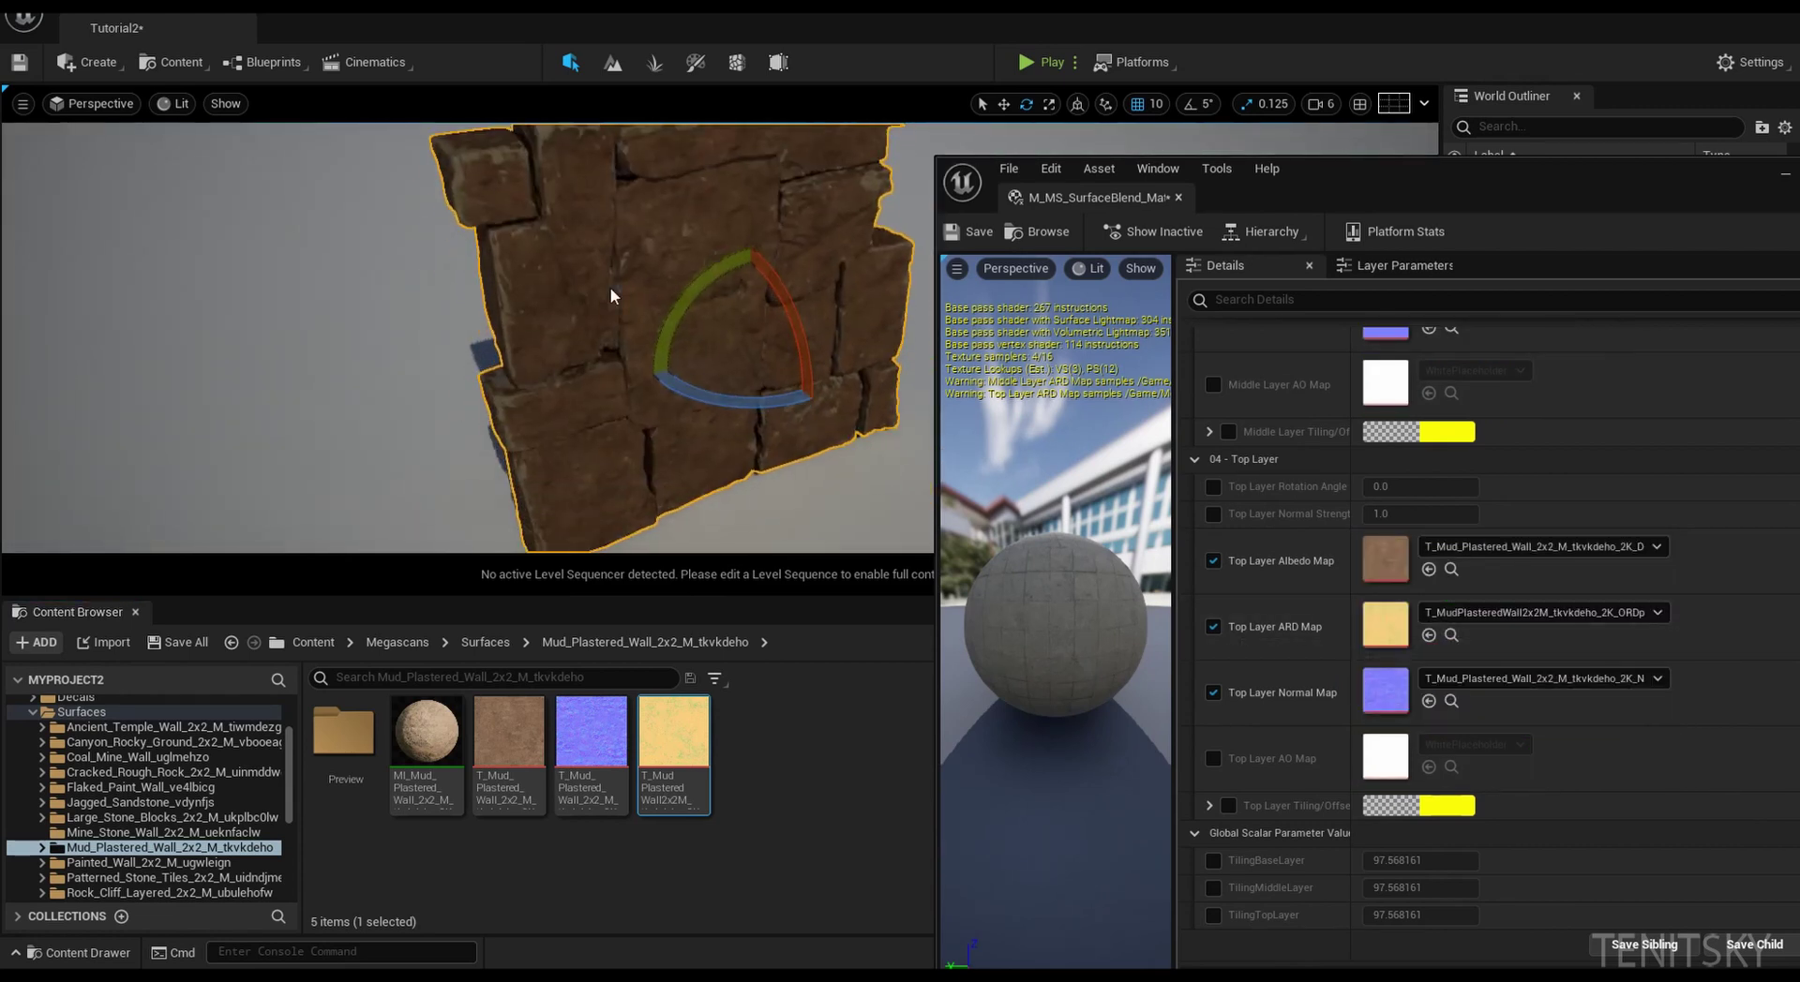
- Enable the three layer tiling parameters and set TilingBaseLayer to about 93.08, TilingMiddleLayer to about 514.99 and TilingTopLayer to about 156.98
{"action": "scroll", "coordinate": [1380, 491], "scroll_direction": "down", "scroll_amount": 4}
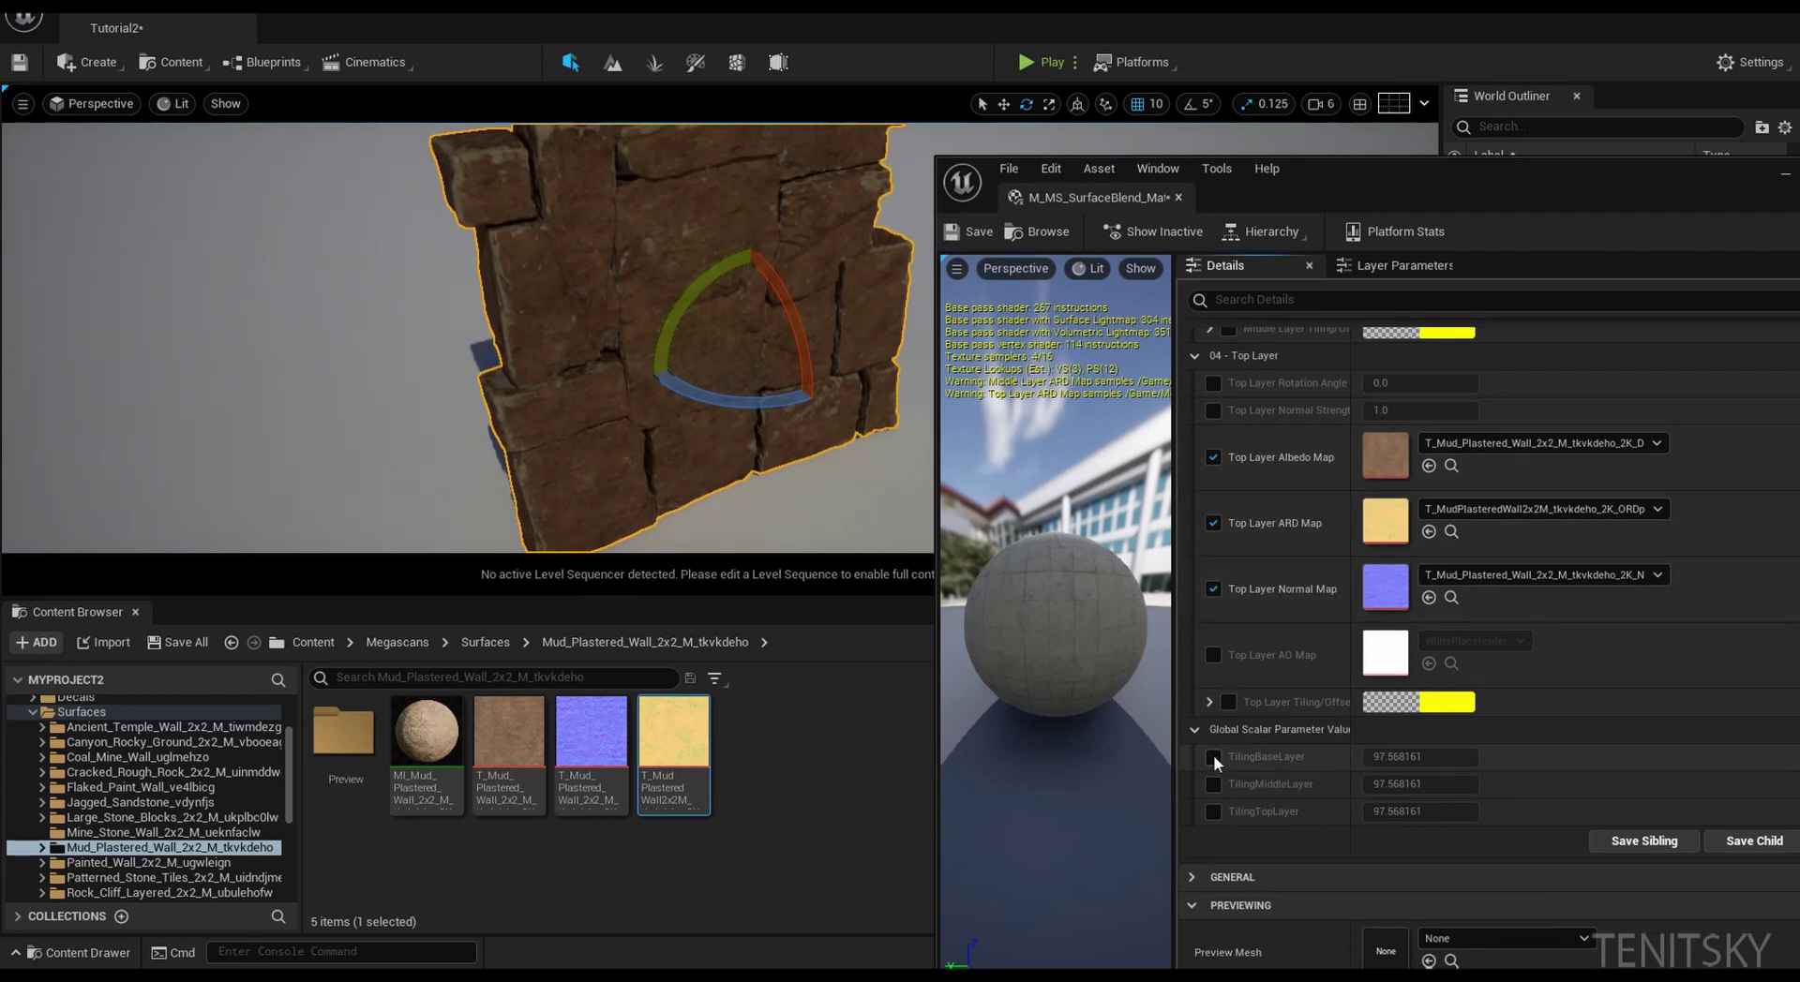
{"action": "left_click", "coordinate": [1213, 757]}
{"action": "left_click", "coordinate": [1213, 784]}
{"action": "left_click", "coordinate": [1212, 811]}
{"action": "left_click_drag", "start_coordinate": [1398, 756], "coordinate": [1444, 756]}
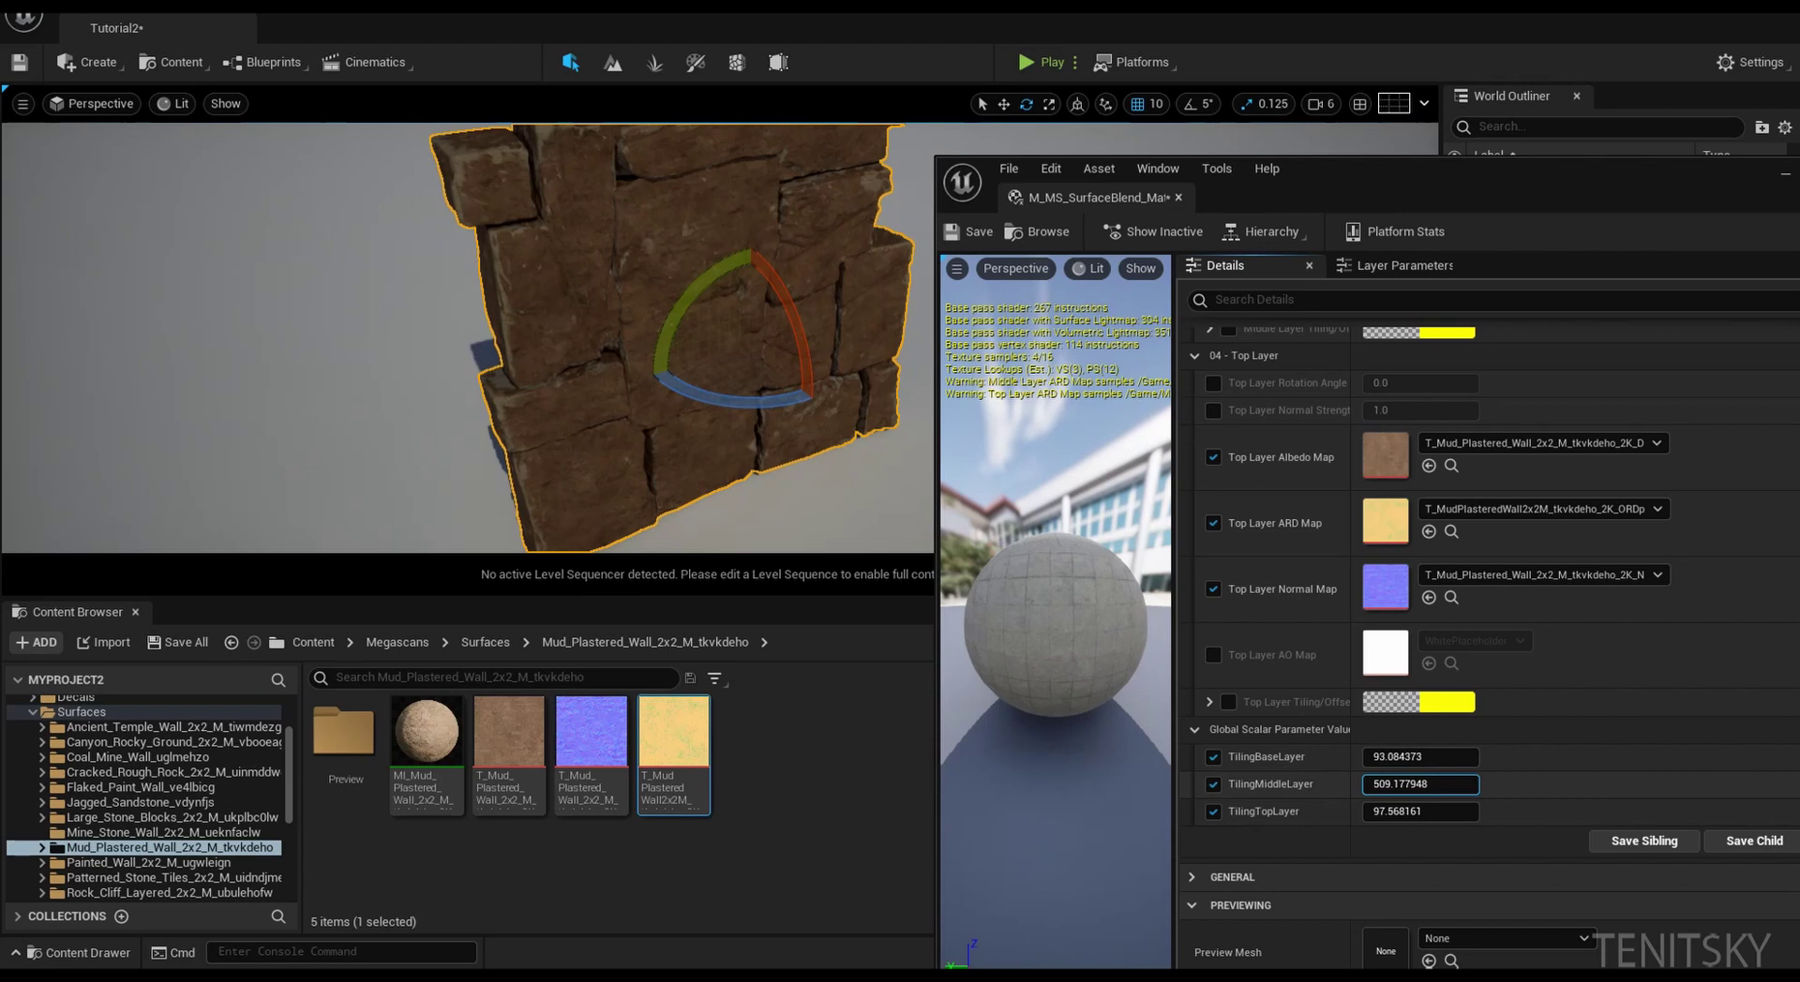
{"action": "mouse_move", "coordinate": [1398, 811]}
{"action": "left_mouse_down"}
{"action": "mouse_move", "coordinate": [1463, 811]}
{"action": "mouse_move", "coordinate": [1397, 811]}
{"action": "left_mouse_up"}
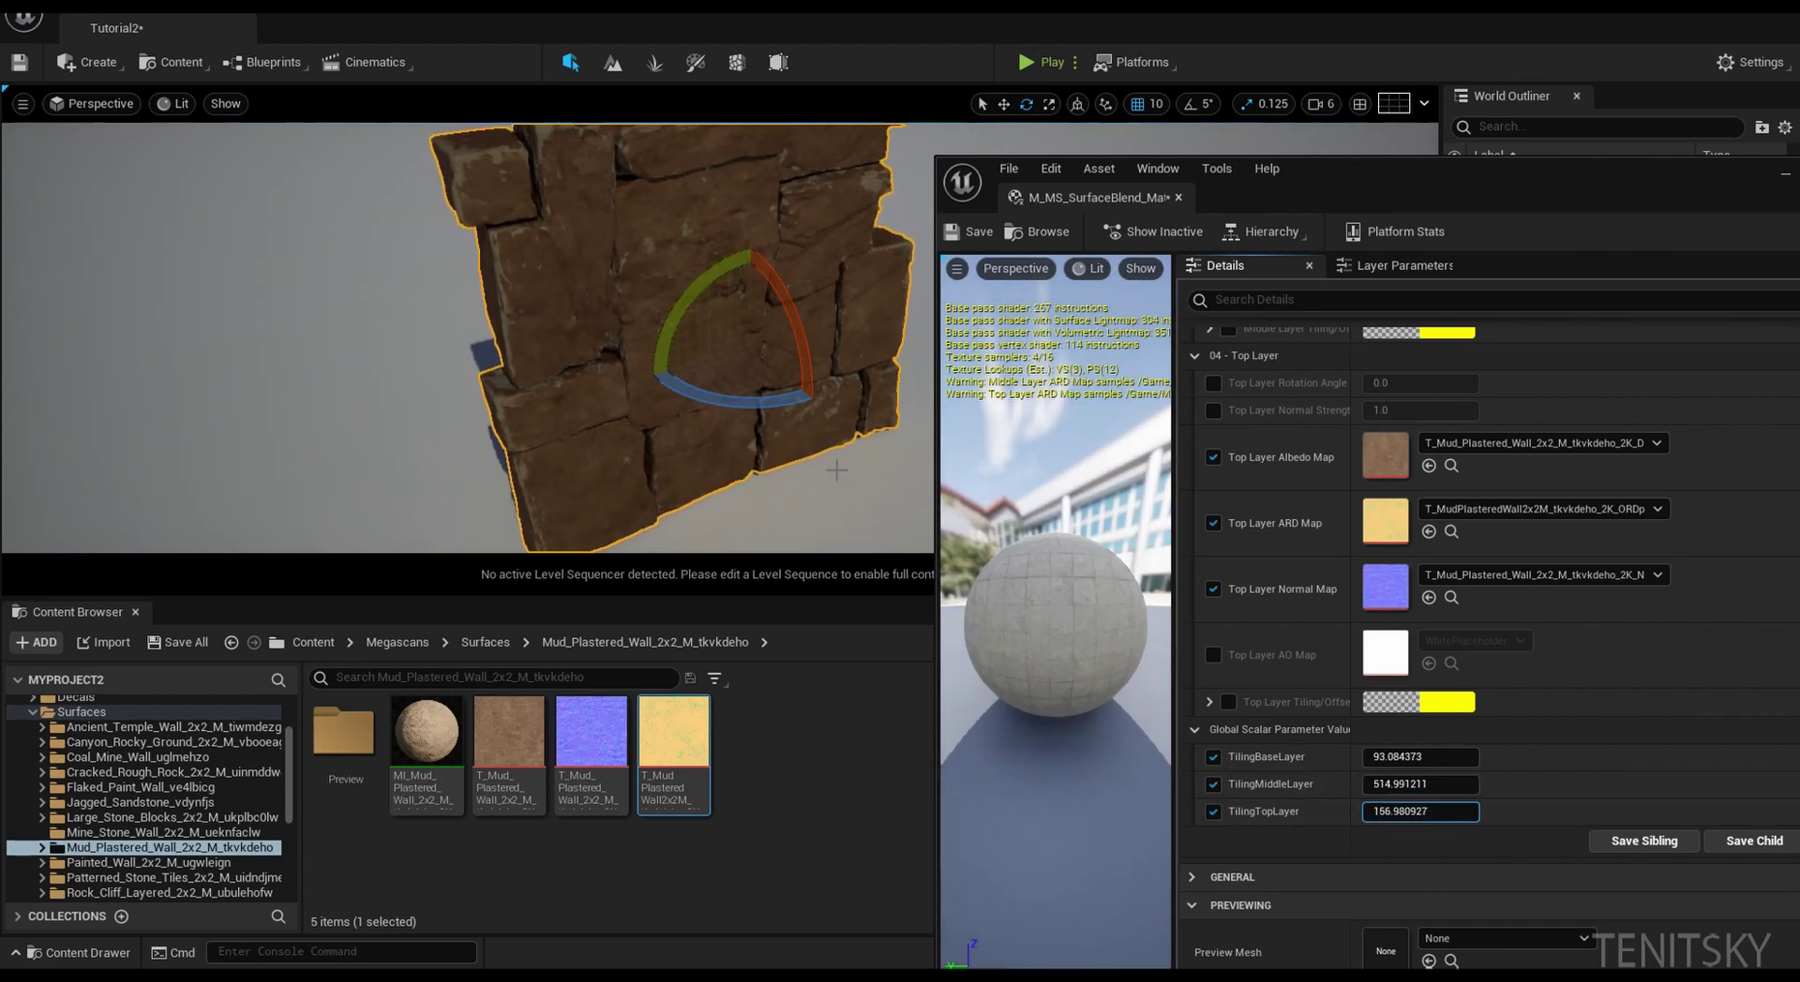
- Scale the ground_tutorial wall mesh up uniformly to several times its size
{"action": "middle_click_drag", "start_coordinate": [832, 463], "coordinate": [788, 450]}
{"action": "scroll", "coordinate": [788, 451], "scroll_direction": "down", "scroll_amount": 3}
{"action": "key", "text": "w"}
{"action": "key", "text": "e"}
{"action": "key", "text": "r"}
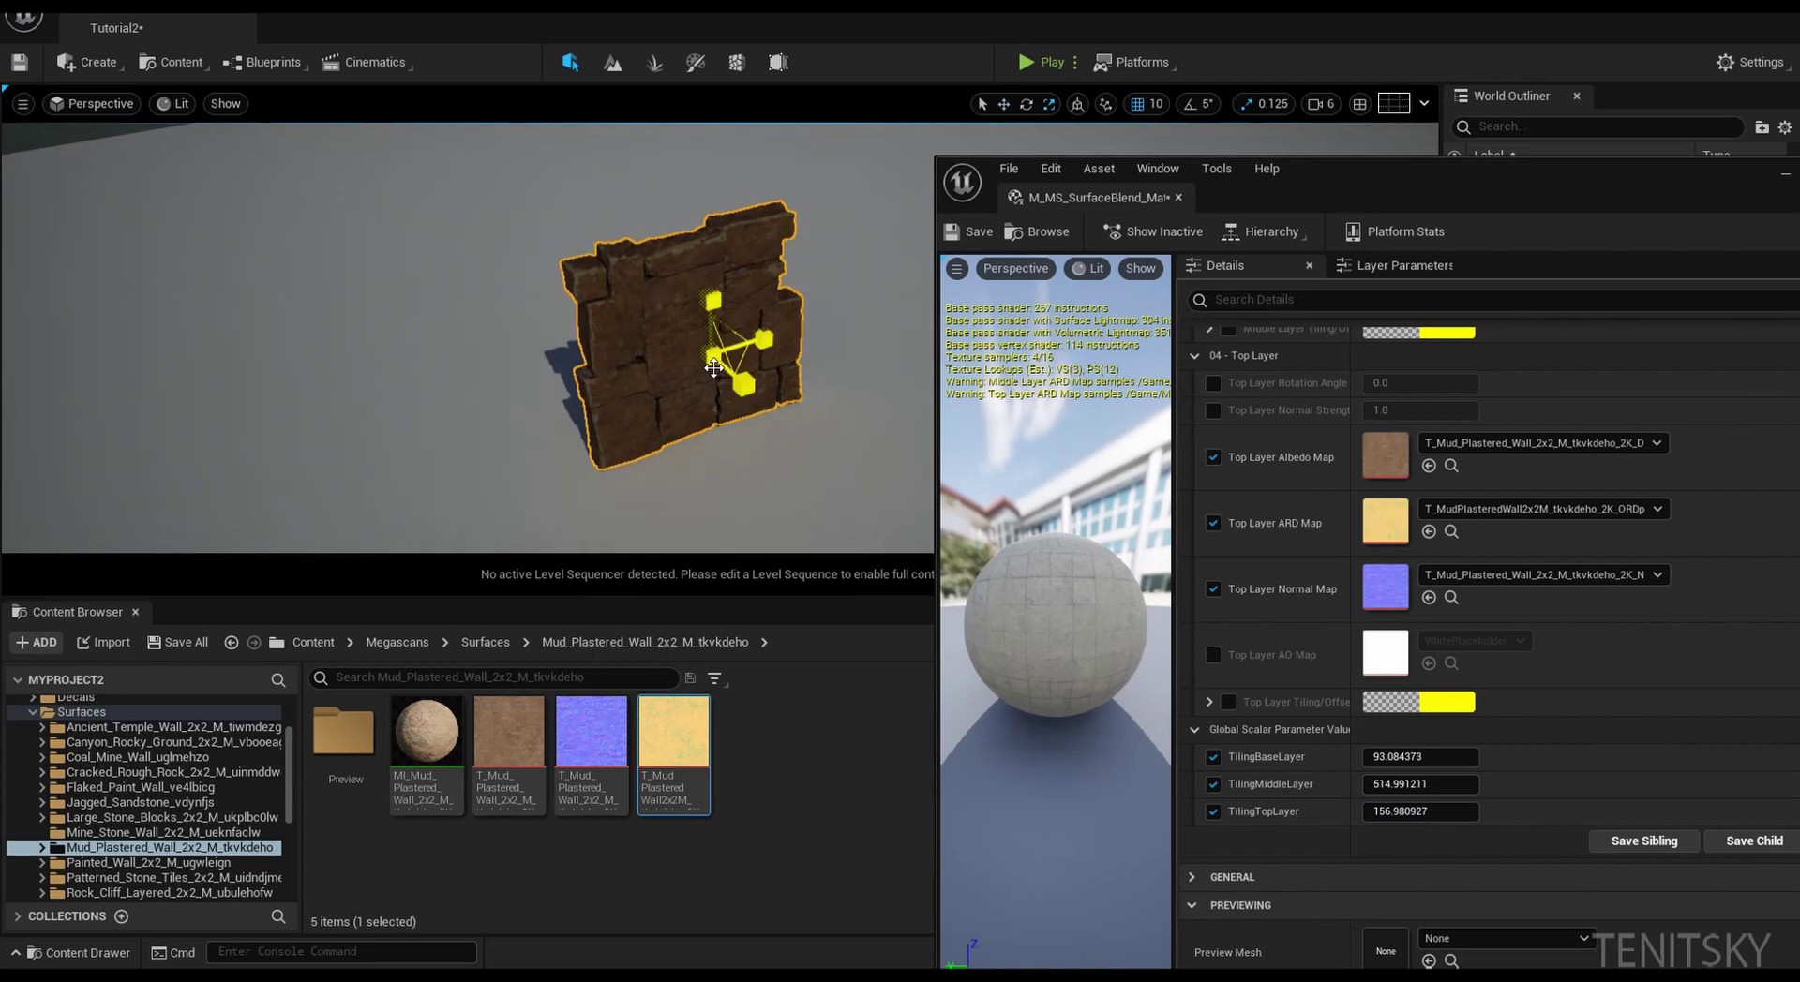
{"action": "left_click_drag", "start_coordinate": [711, 358], "coordinate": [817, 271]}
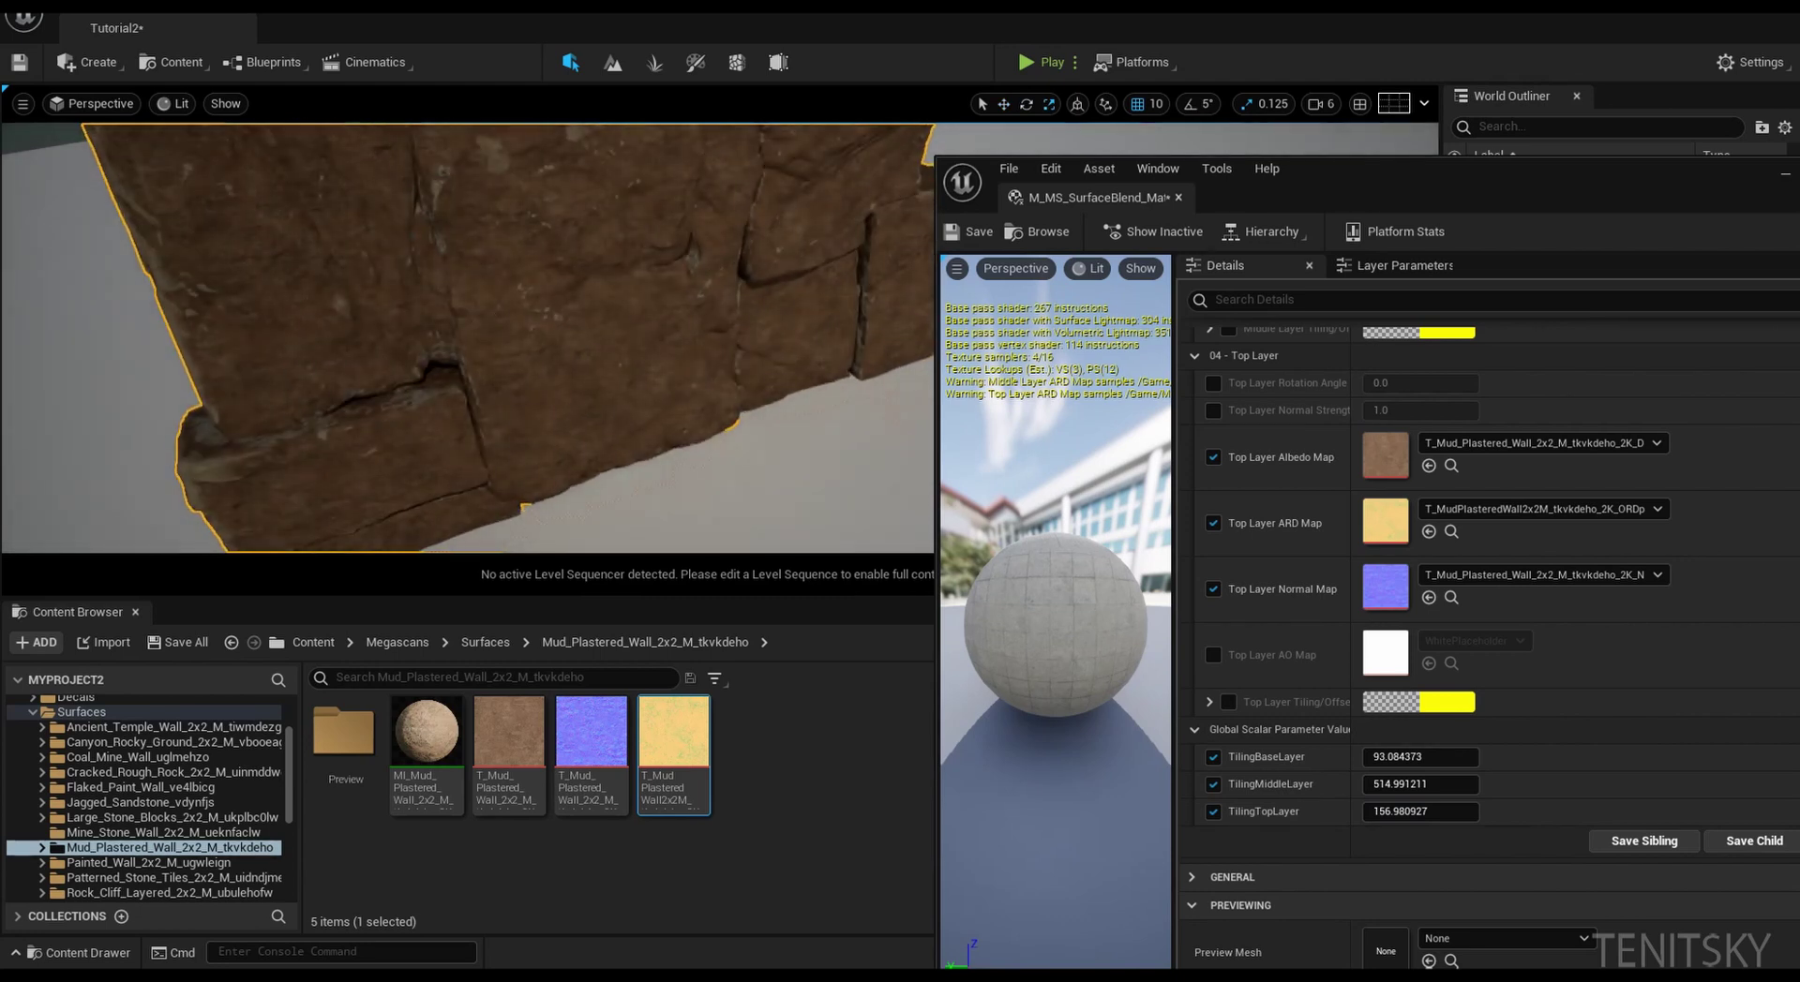
- Inspect the tiling on the enlarged wall mesh and undo its last scaling
{"action": "right_click_drag", "start_coordinate": [661, 269], "coordinate": [741, 298]}
{"action": "scroll", "coordinate": [662, 268], "scroll_direction": "down", "scroll_amount": 2}
{"action": "left_click_drag", "start_coordinate": [588, 251], "coordinate": [603, 296]}
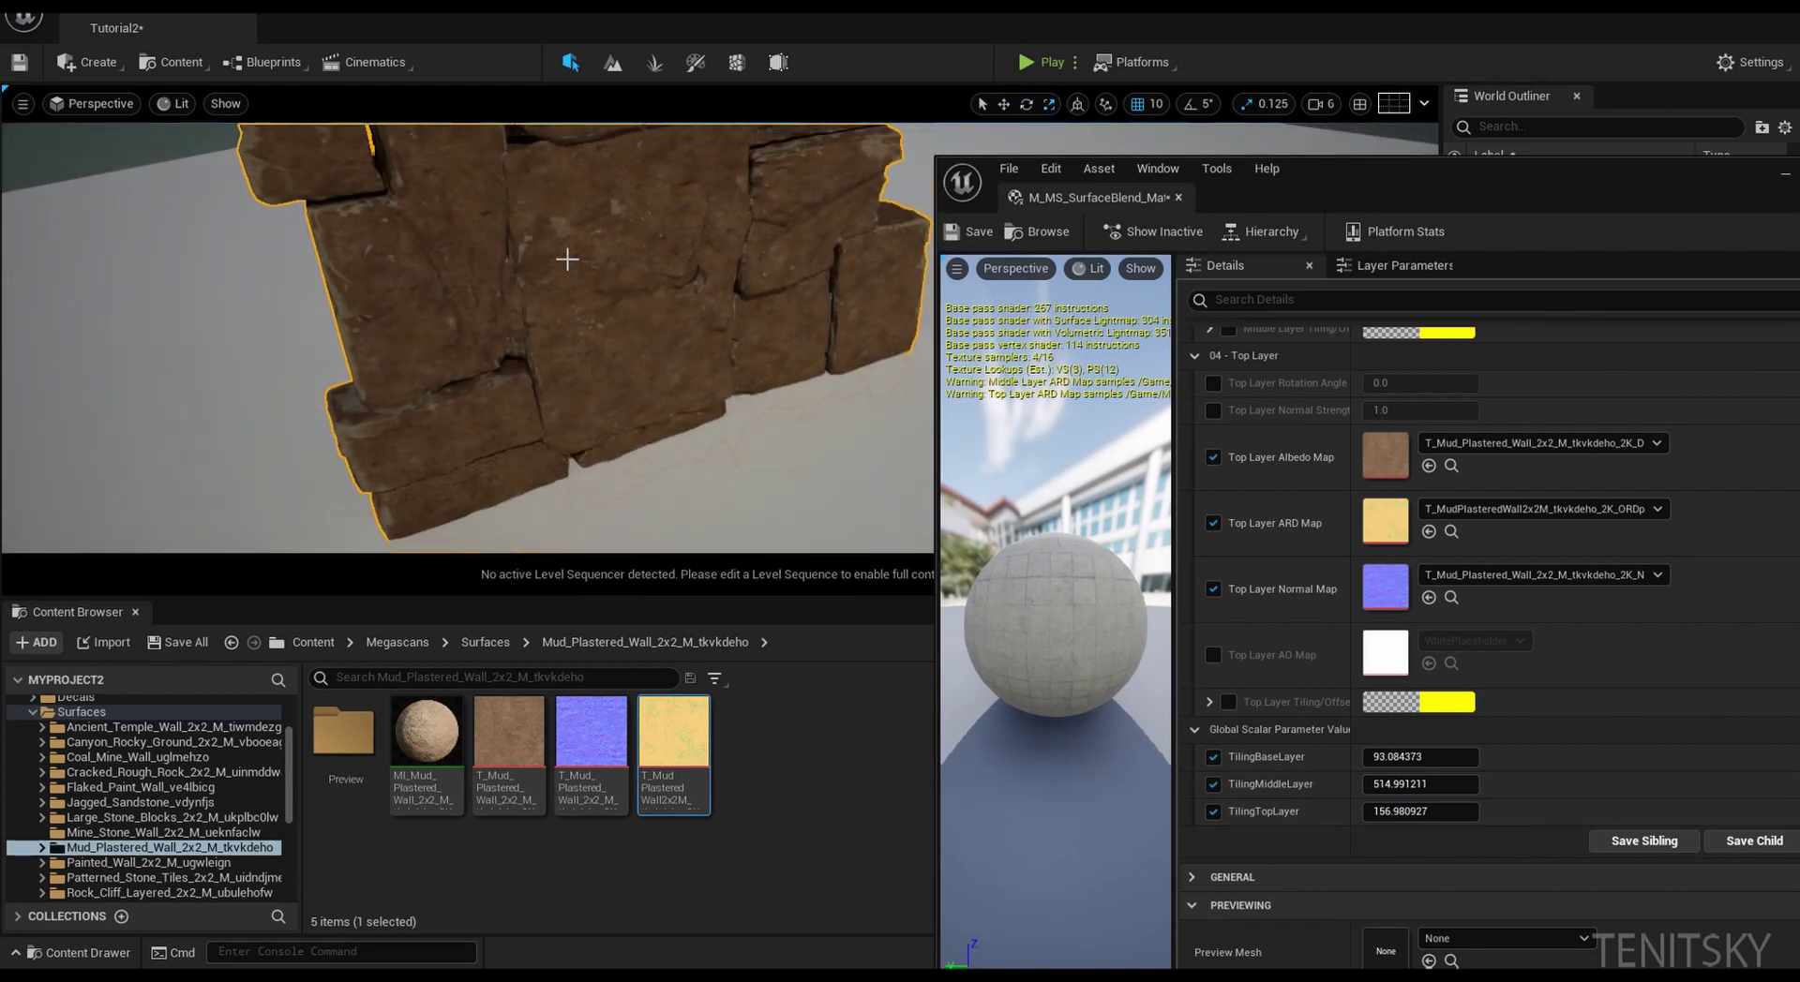
{"action": "right_click_drag", "start_coordinate": [567, 260], "coordinate": [586, 293]}
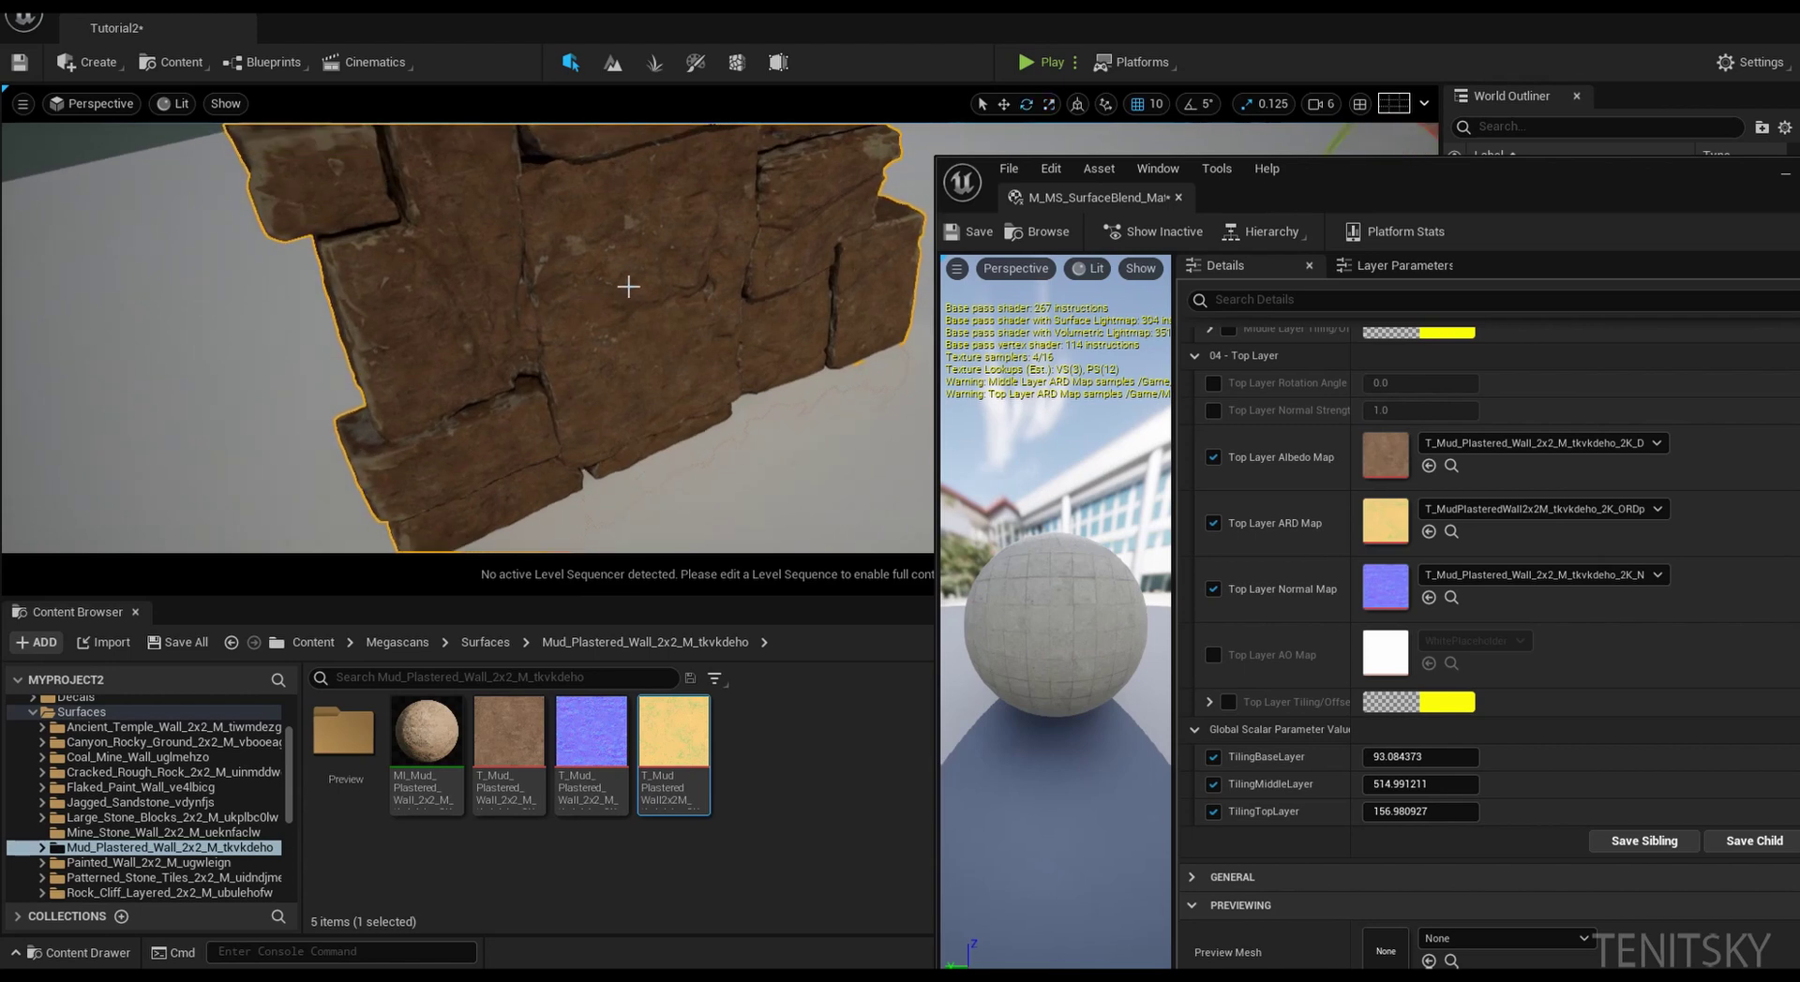
{"action": "right_click_drag", "start_coordinate": [707, 345], "coordinate": [811, 298]}
{"action": "scroll", "coordinate": [803, 337], "scroll_direction": "down", "scroll_amount": 3}
{"action": "right_click_drag", "start_coordinate": [563, 330], "coordinate": [601, 301]}
{"action": "key", "text": "ctrl+z"}
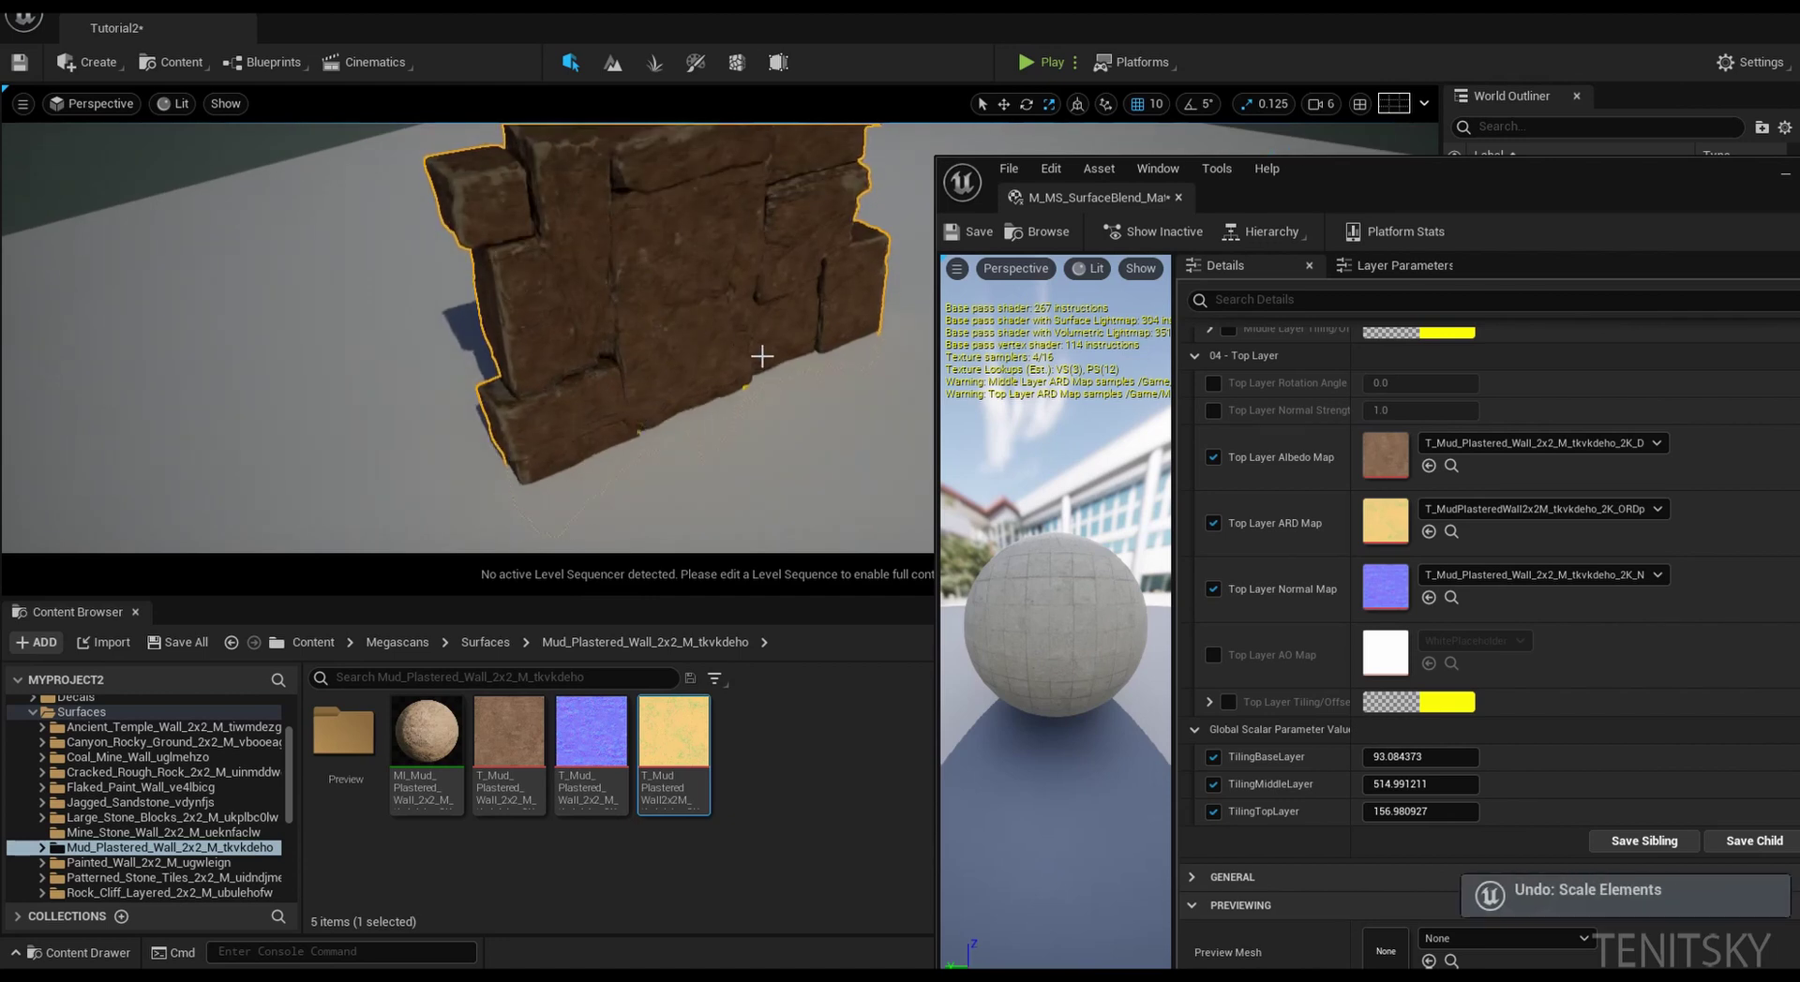
- Rotate the ground_tutorial wall mesh about its vertical axis and inspect the textures on its front face up close
{"action": "scroll", "coordinate": [712, 328], "scroll_direction": "up", "scroll_amount": 6}
{"action": "scroll", "coordinate": [712, 327], "scroll_direction": "down", "scroll_amount": 3}
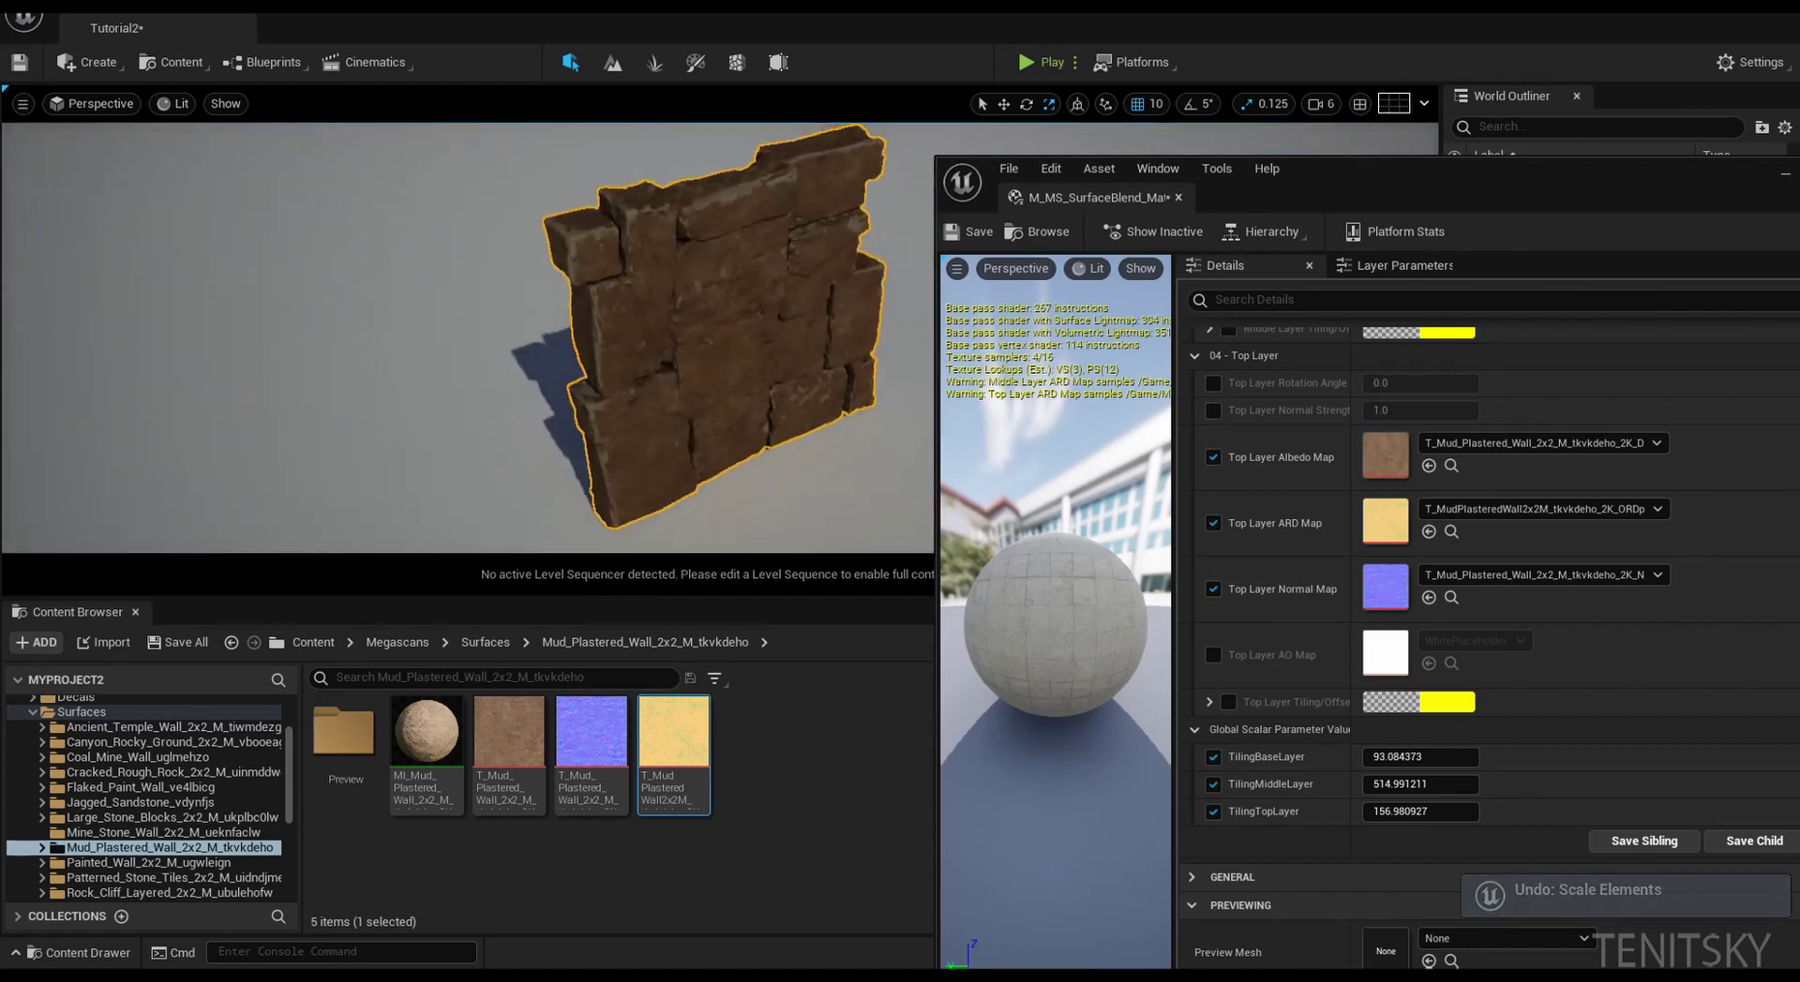
{"action": "scroll", "coordinate": [712, 332], "scroll_direction": "up", "scroll_amount": 2}
{"action": "scroll", "coordinate": [712, 332], "scroll_direction": "down", "scroll_amount": 1}
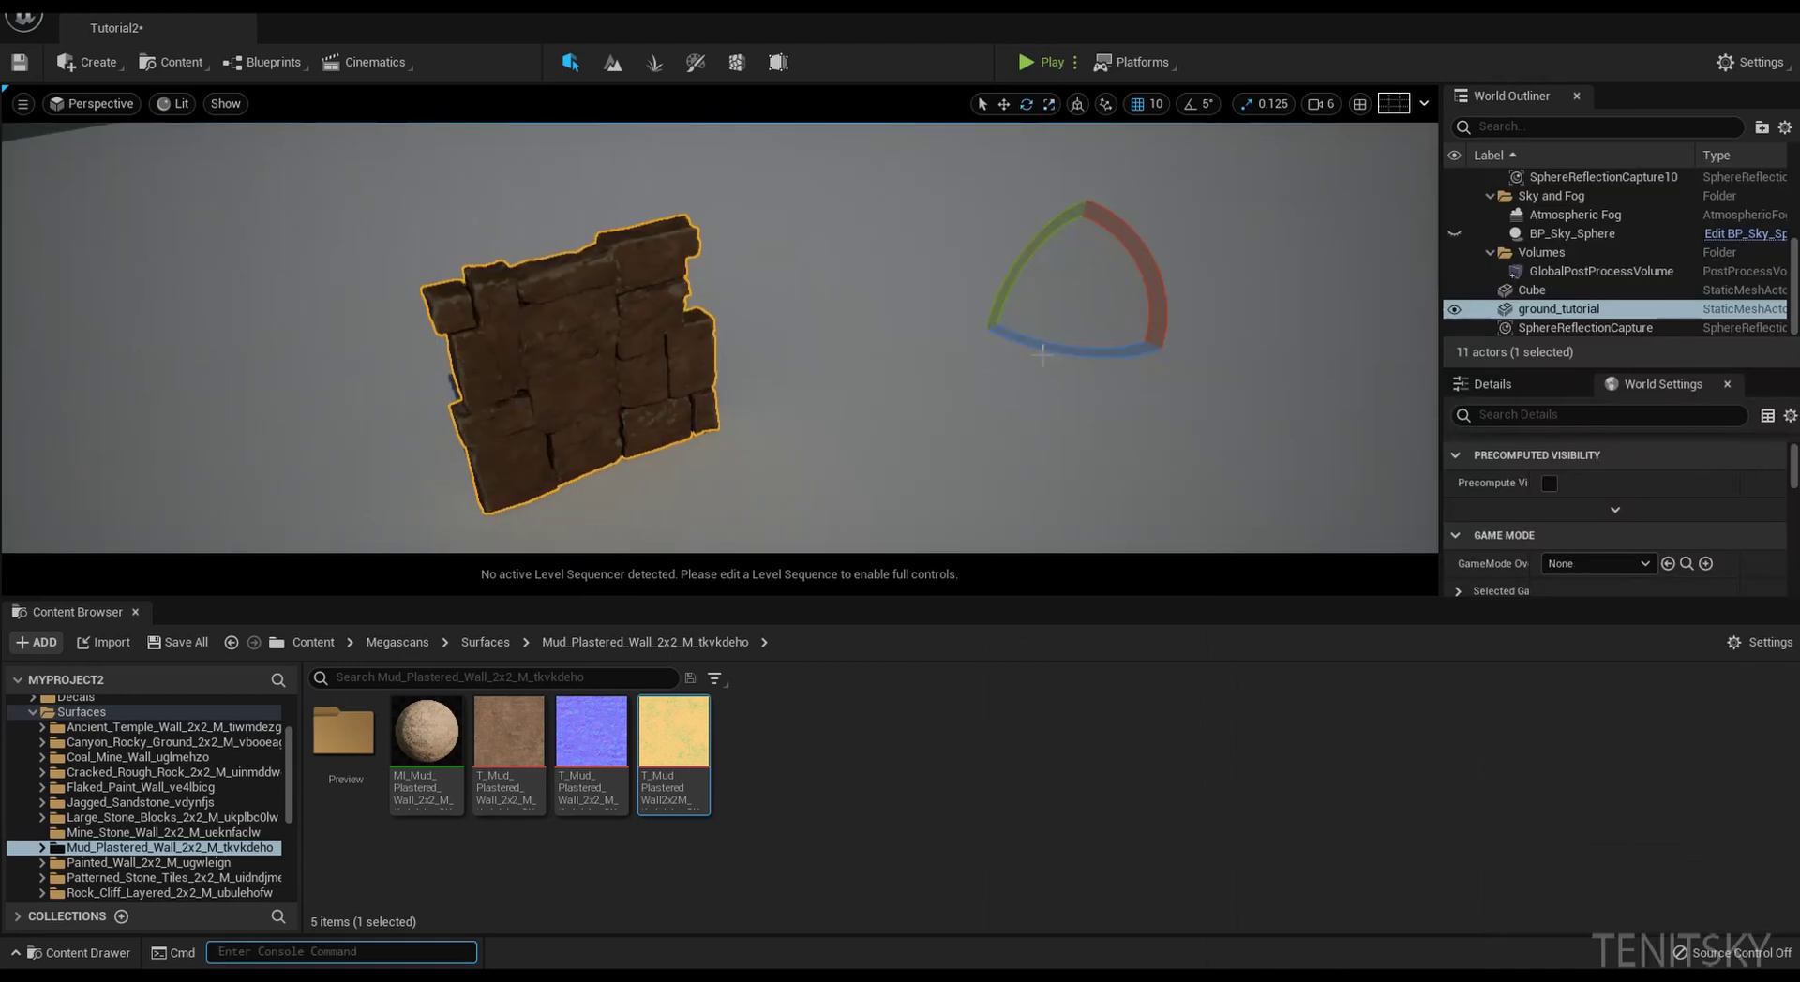
{"action": "left_click_drag", "start_coordinate": [1042, 354], "coordinate": [1183, 315]}
{"action": "key", "text": "w"}
{"action": "right_click_drag", "start_coordinate": [803, 381], "coordinate": [802, 317]}
{"action": "key", "text": "w"}
{"action": "key", "text": "w"}
{"action": "scroll", "coordinate": [778, 438], "scroll_direction": "up", "scroll_amount": 2}
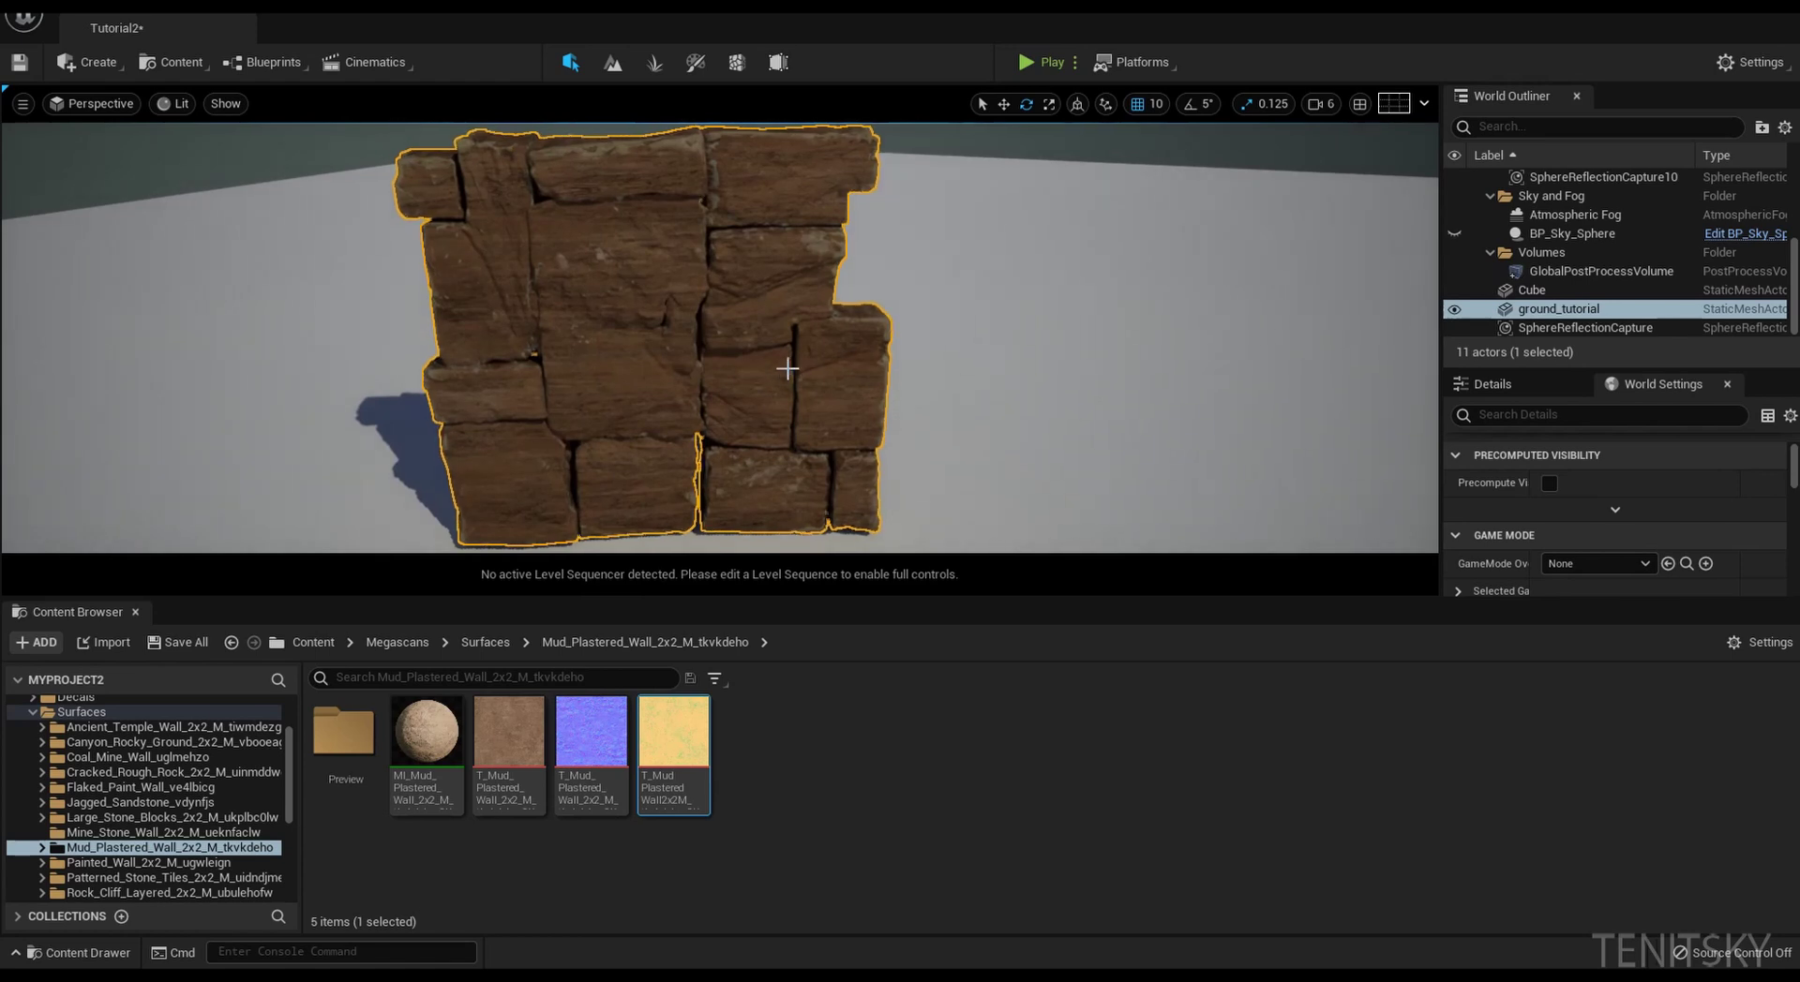
- Adjust the wall mesh's rotation slightly about its vertical axis and examine the blended surface from several angles
{"action": "scroll", "coordinate": [1078, 408], "scroll_direction": "down", "scroll_amount": 2}
{"action": "left_click_drag", "start_coordinate": [1389, 467], "coordinate": [1308, 450]}
{"action": "middle_click_drag", "start_coordinate": [768, 313], "coordinate": [736, 384]}
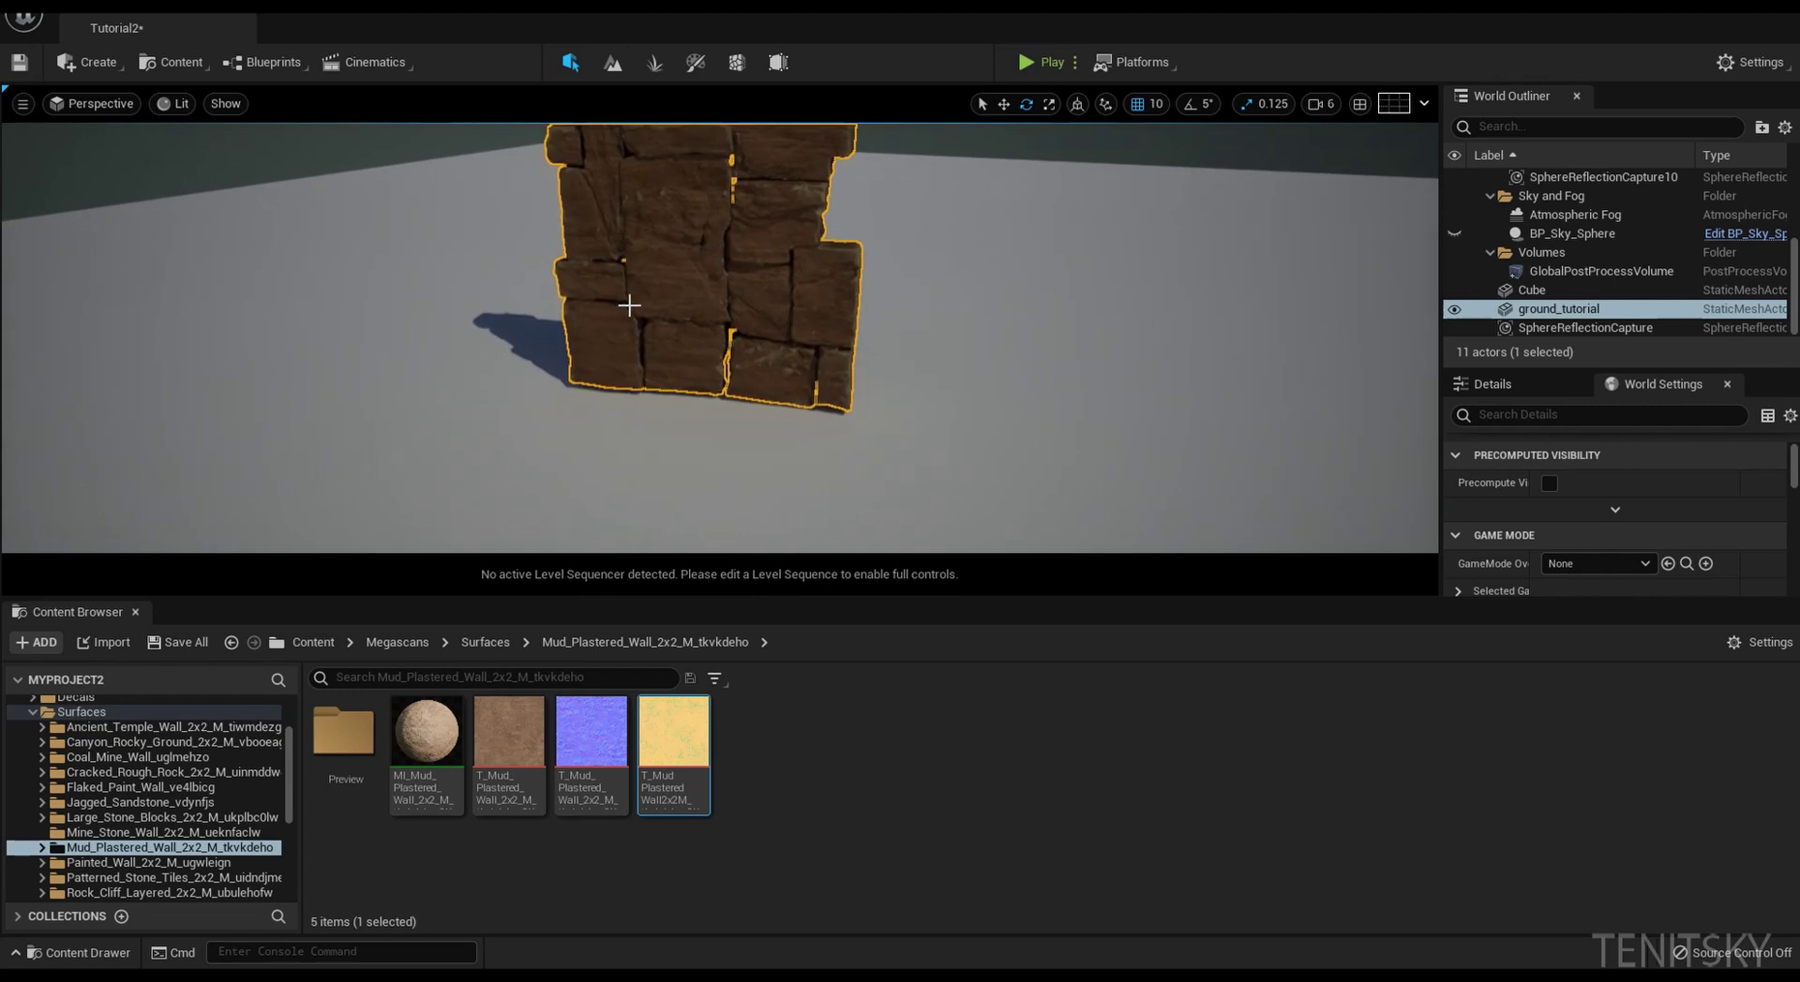
{"action": "right_click_drag", "start_coordinate": [627, 305], "coordinate": [595, 308]}
{"action": "middle_click_drag", "start_coordinate": [594, 308], "coordinate": [524, 281]}
{"action": "scroll", "coordinate": [679, 294], "scroll_direction": "up", "scroll_amount": 2}
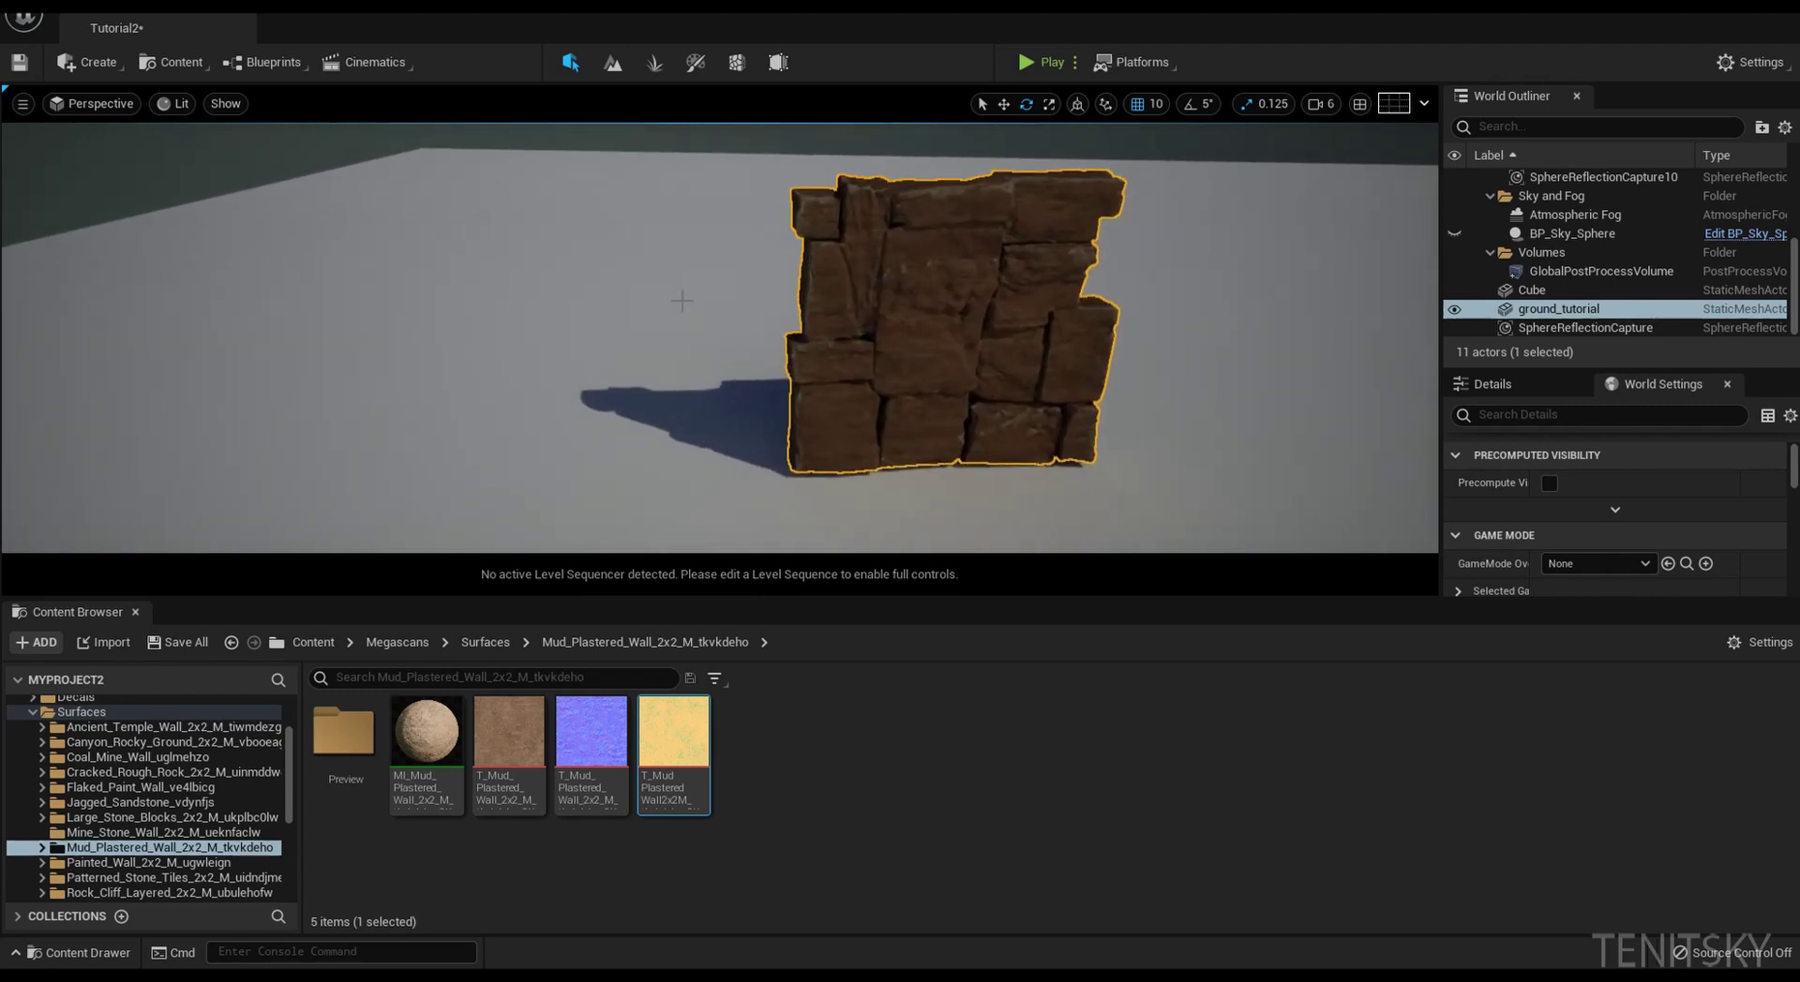
{"action": "middle_click_drag", "start_coordinate": [803, 285], "coordinate": [956, 314]}
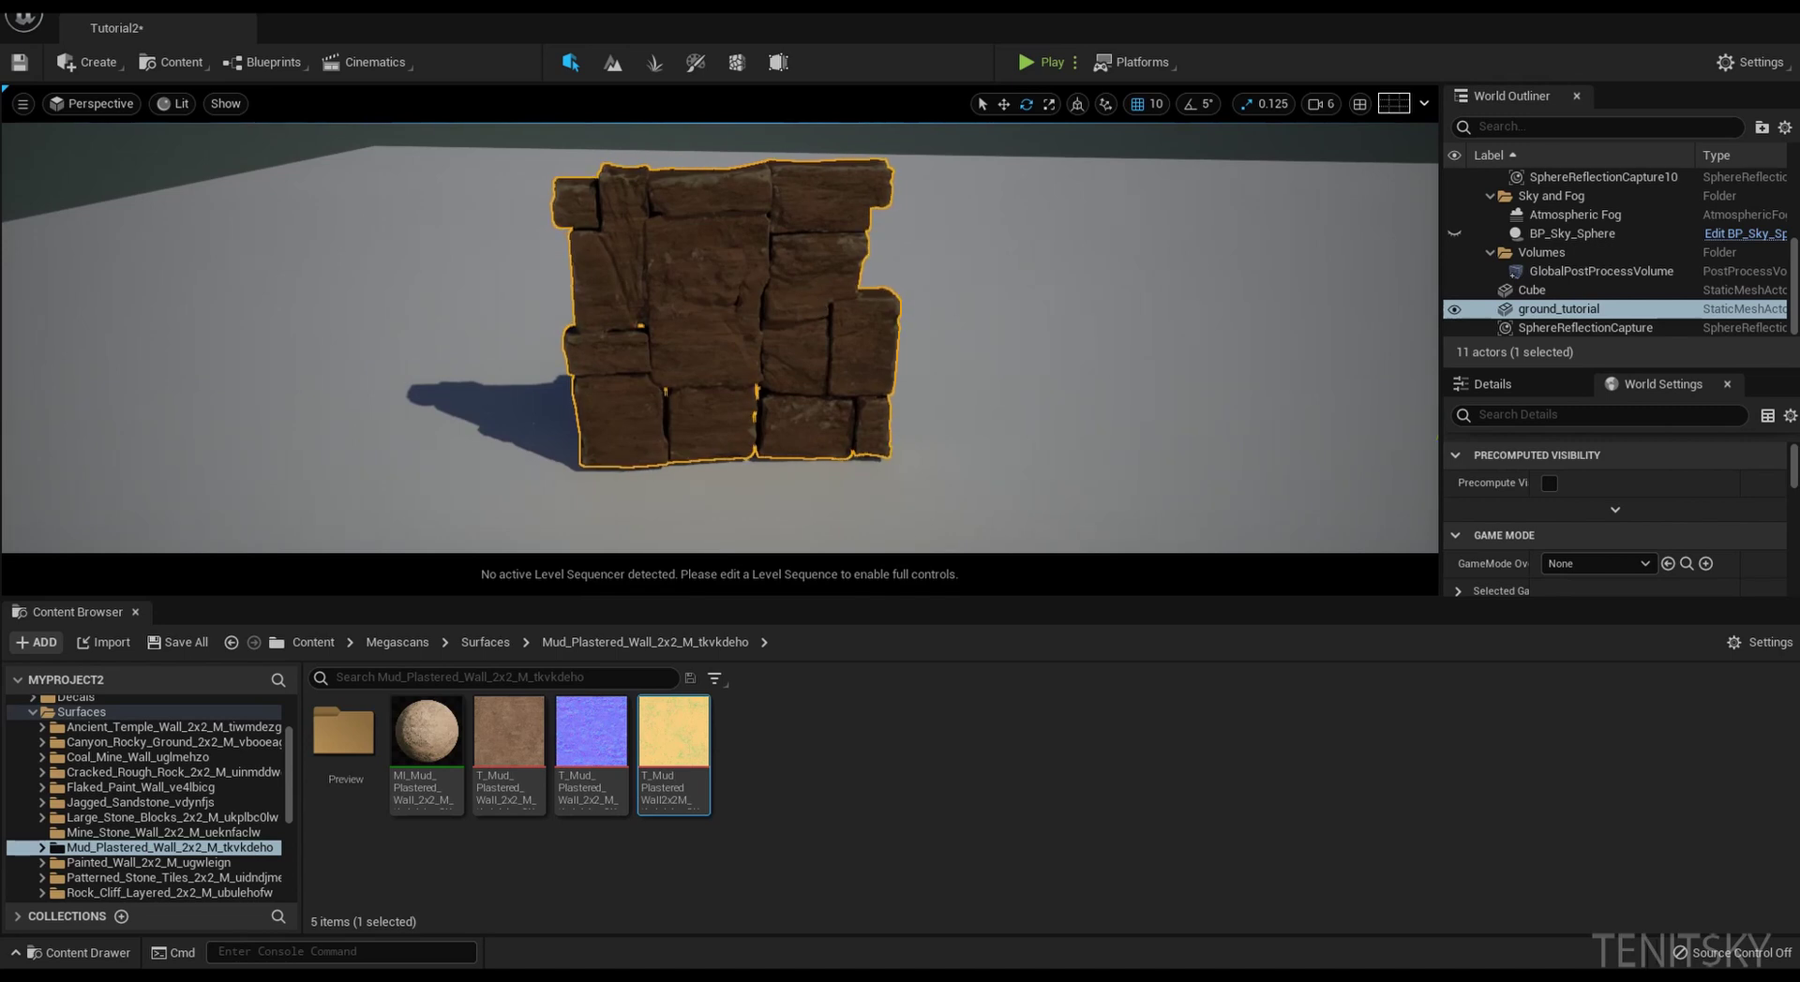
{"action": "right_click_drag", "start_coordinate": [814, 300], "coordinate": [994, 371]}
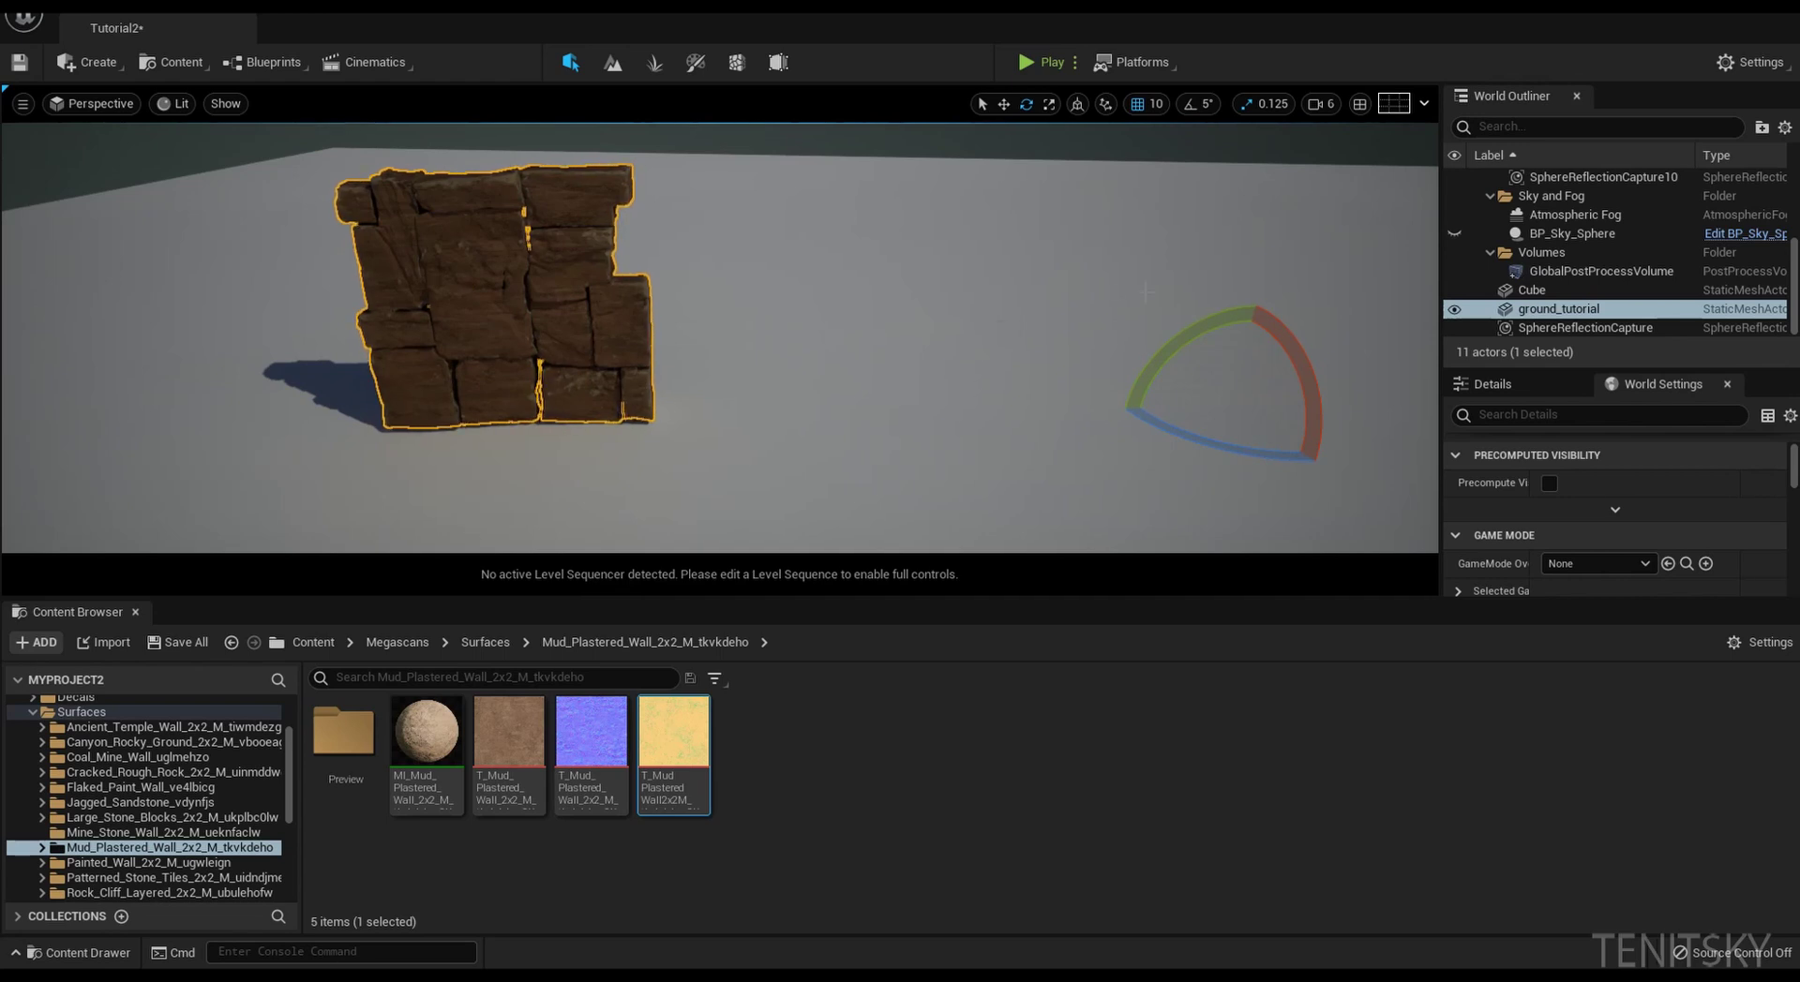
{"action": "right_click_drag", "start_coordinate": [1145, 291], "coordinate": [1155, 297]}
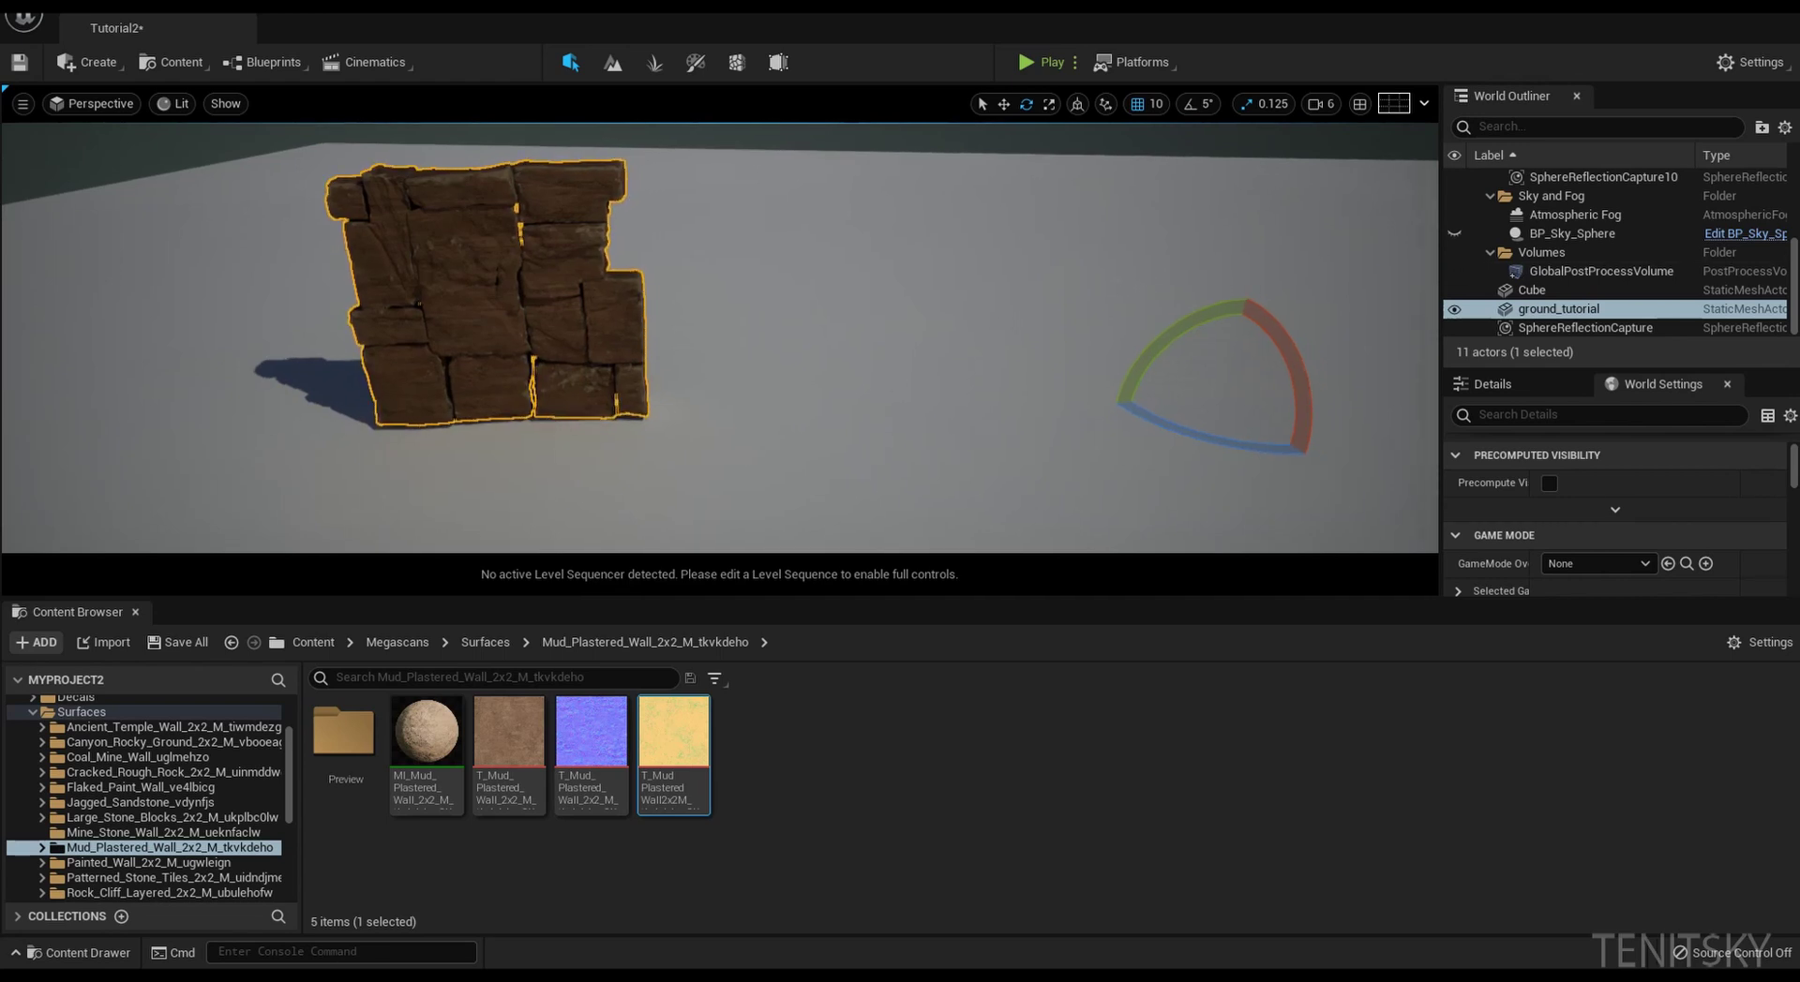
{"action": "right_click_drag", "start_coordinate": [701, 322], "coordinate": [701, 321]}
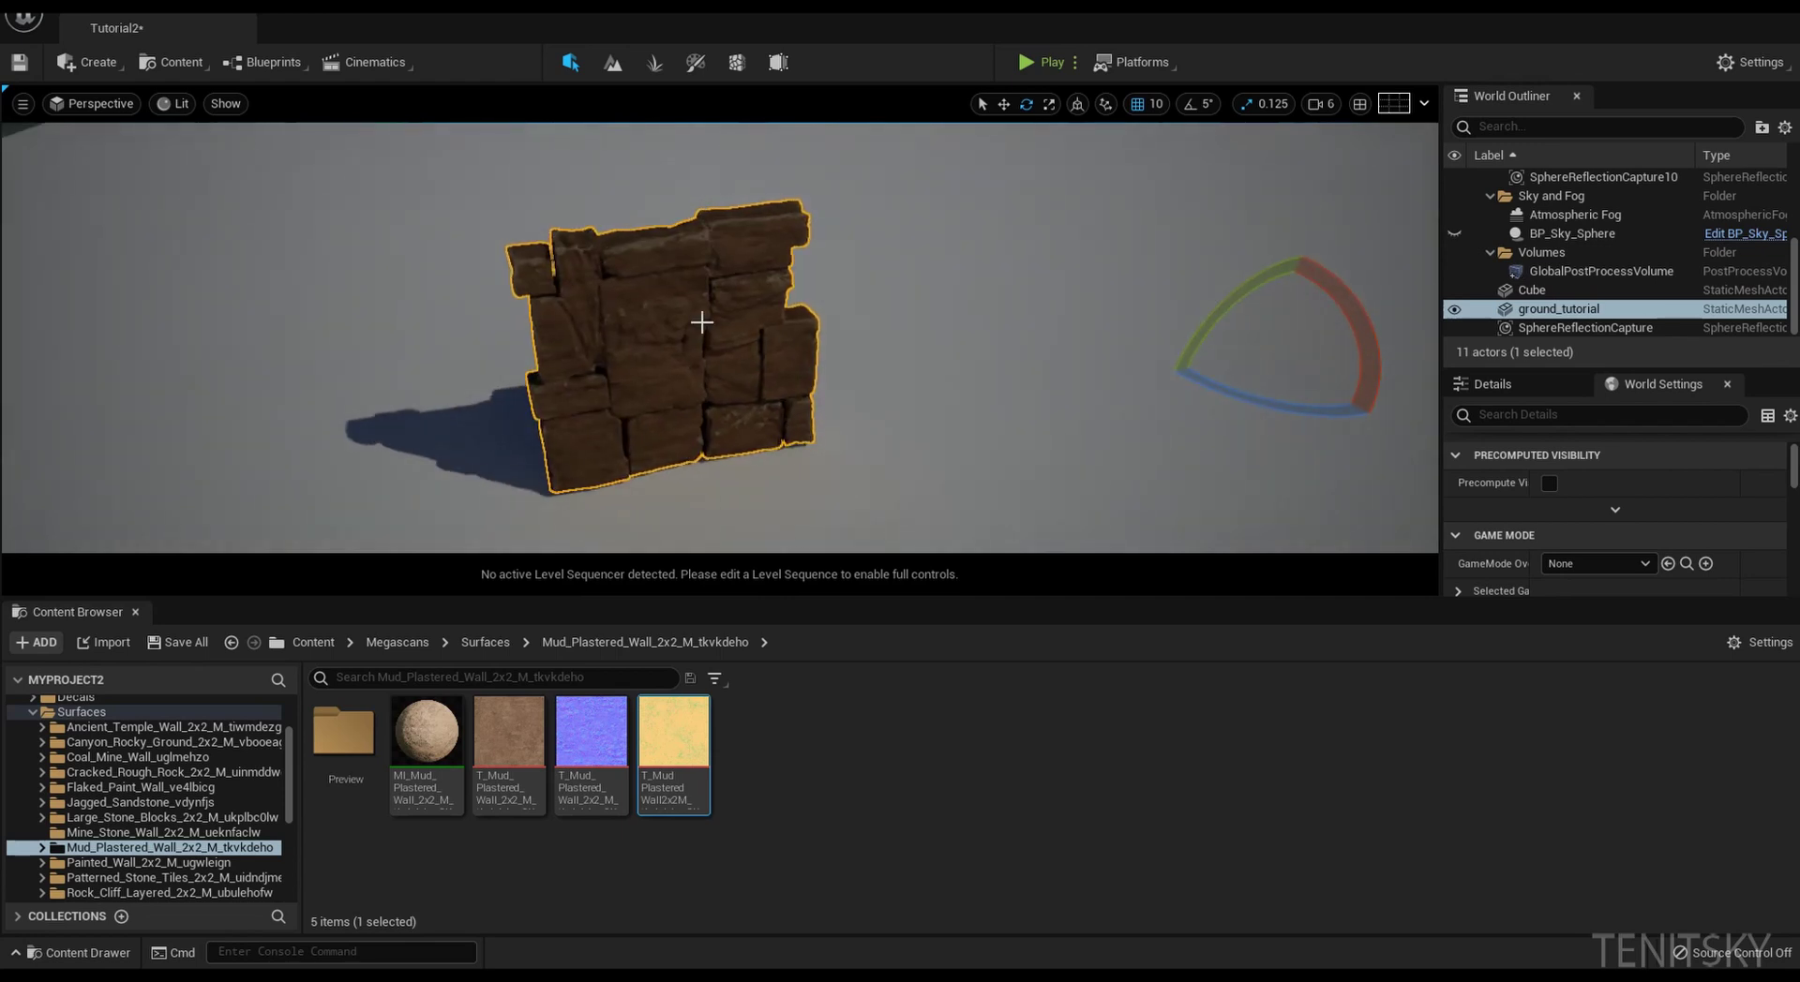
{"action": "middle_click_drag", "start_coordinate": [708, 322], "coordinate": [708, 327]}
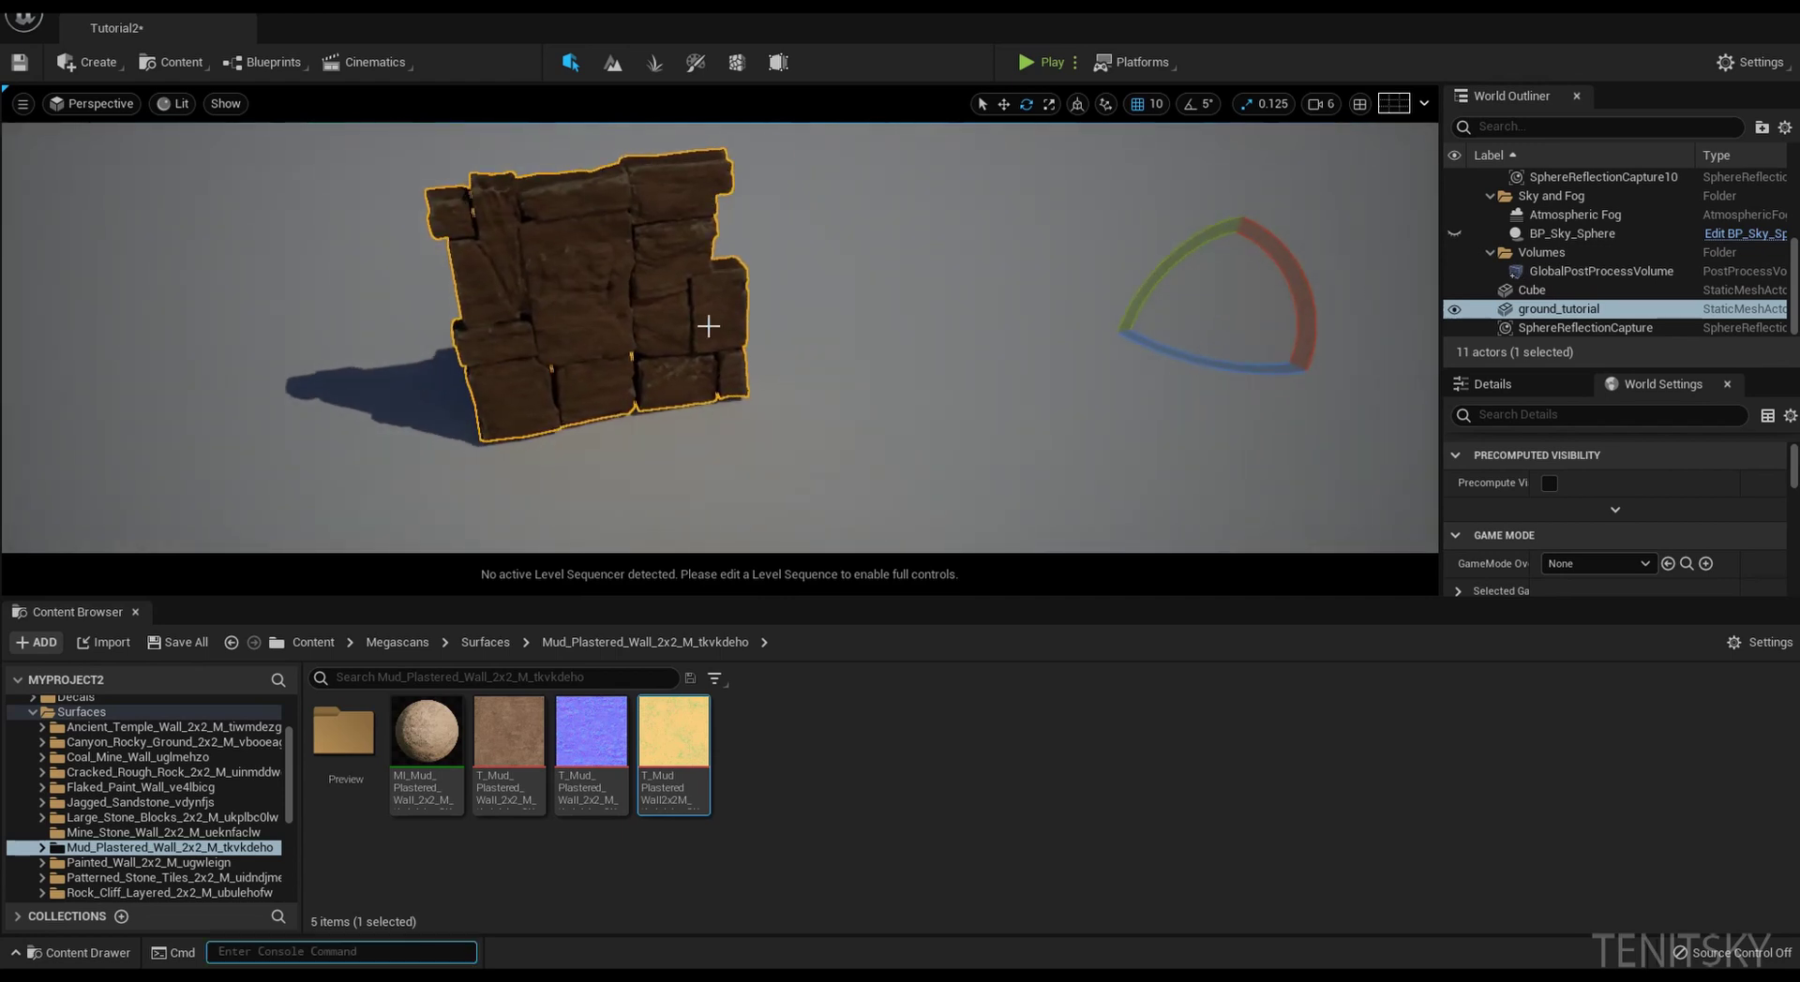